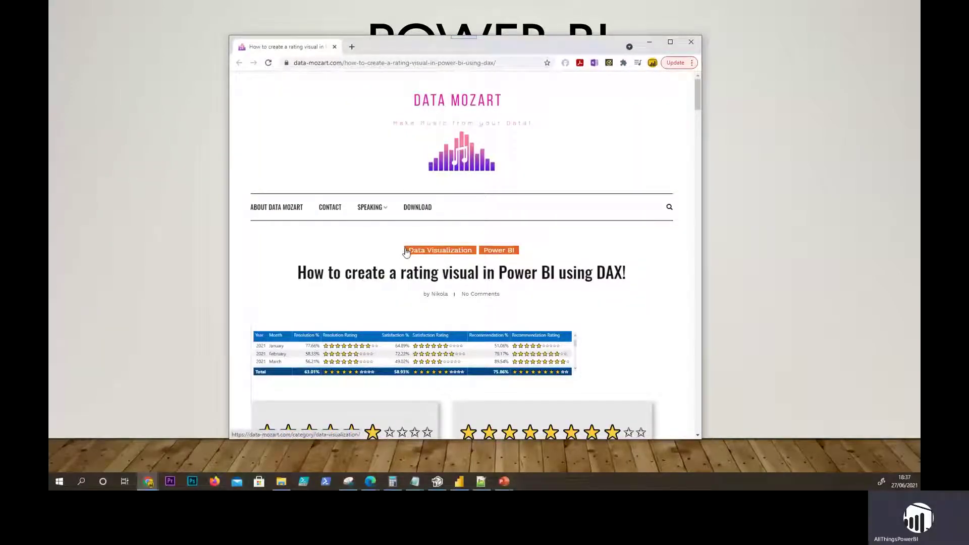
Reveal the full web address of the Data Mozart rating-visual article in Chrome's address bar.
left_click(506, 62)
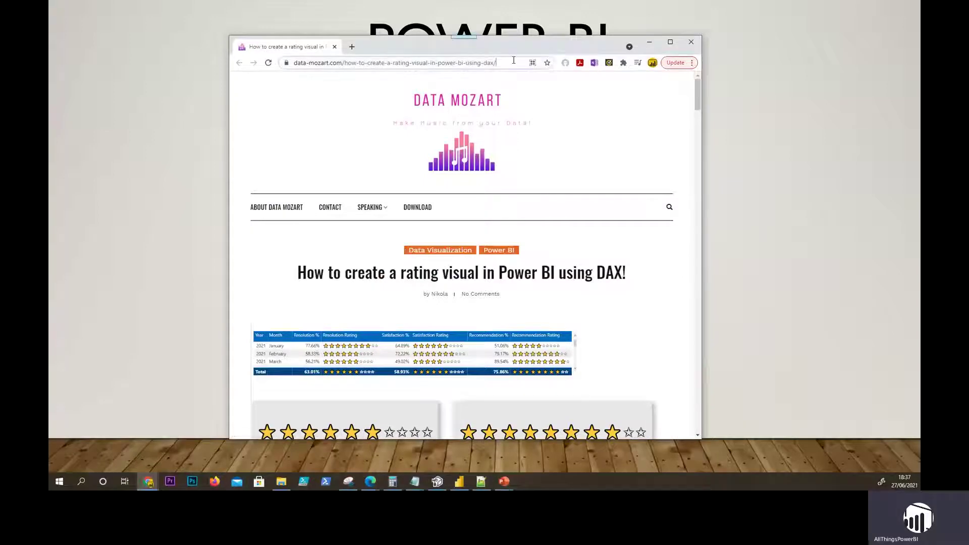
left_click(513, 62)
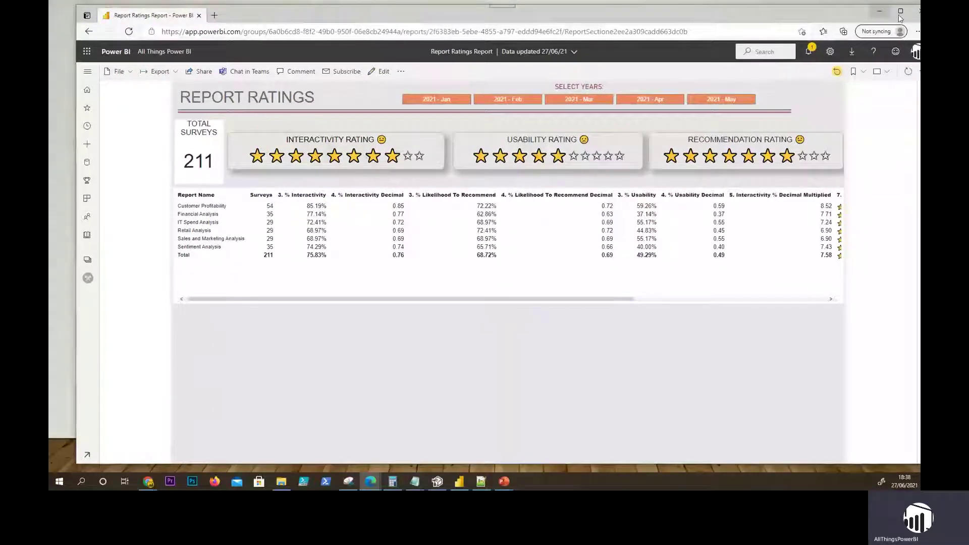
Maximize the browser window showing the published Report Ratings report with star ratings.
left_click(900, 12)
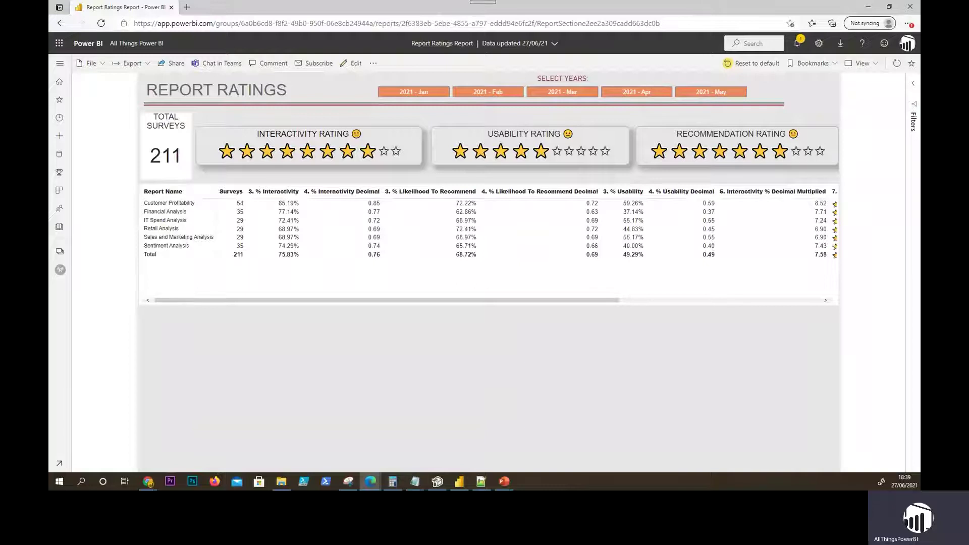
Switch from the browser to the Report Ratings page in Power BI Desktop.
key("alt+Tab")
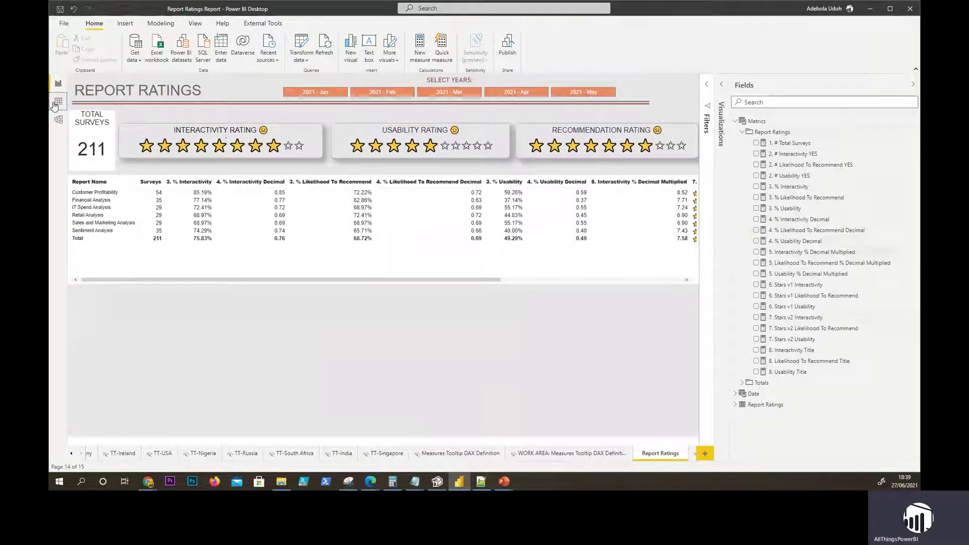
Inspect the Report Ratings Surveys column and its Response Date relationship to the Date table, without changes.
left_click(58, 102)
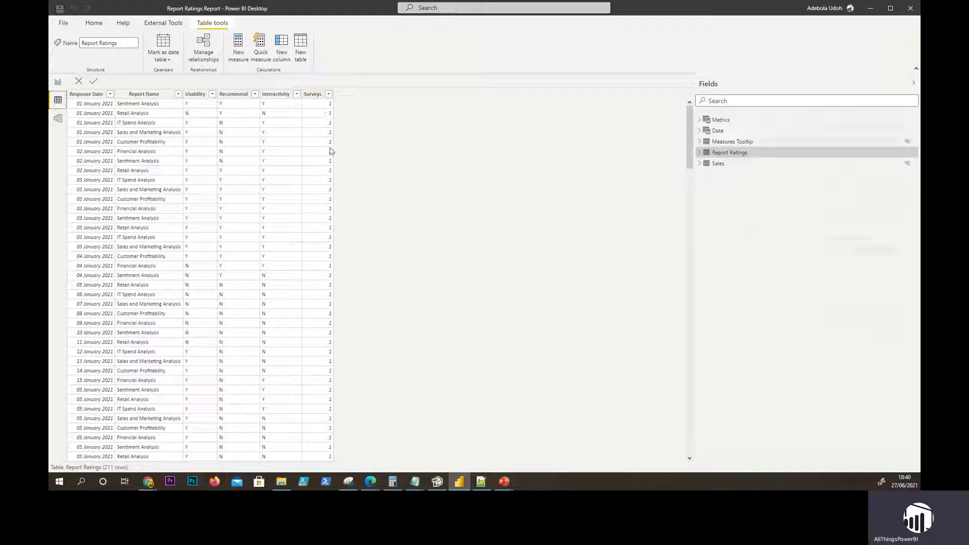
left_click(319, 94)
left_click(199, 58)
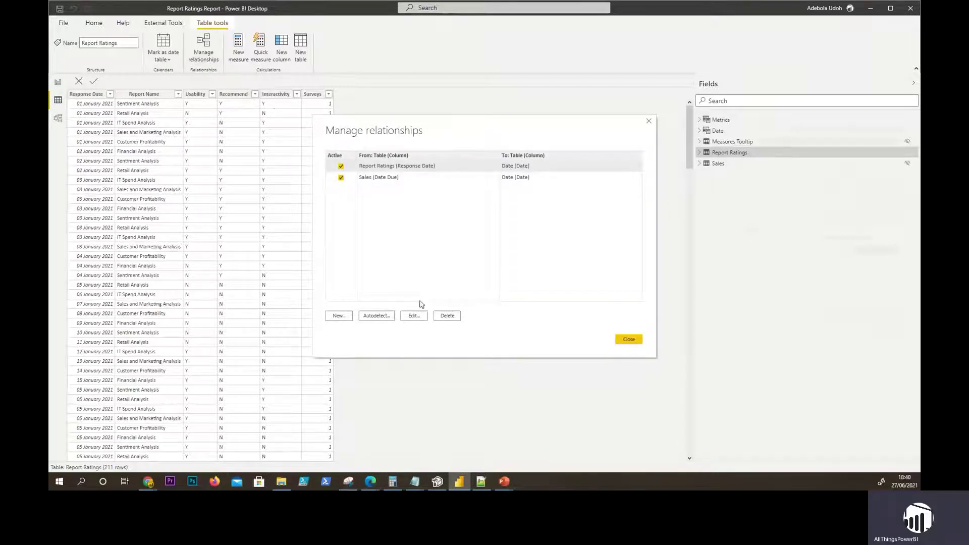
left_click(415, 316)
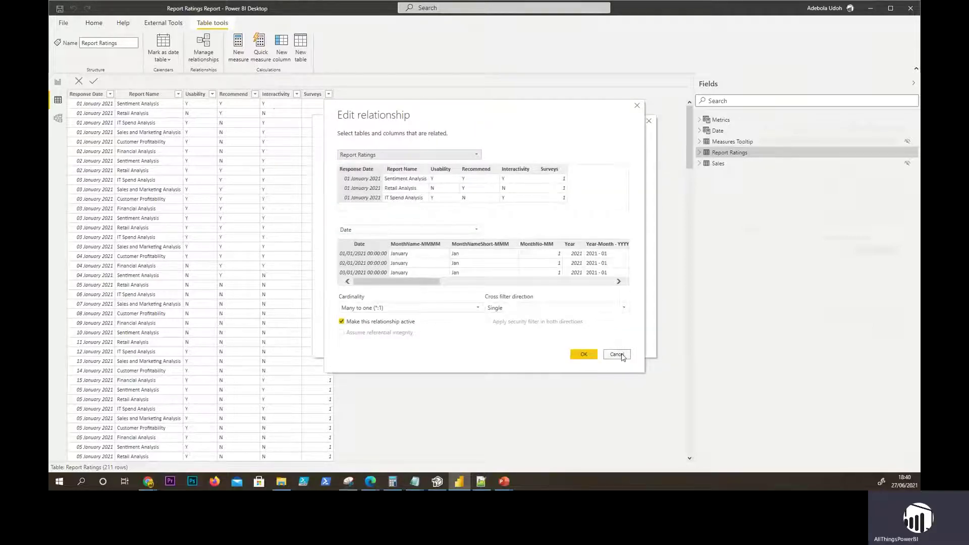
left_click(618, 353)
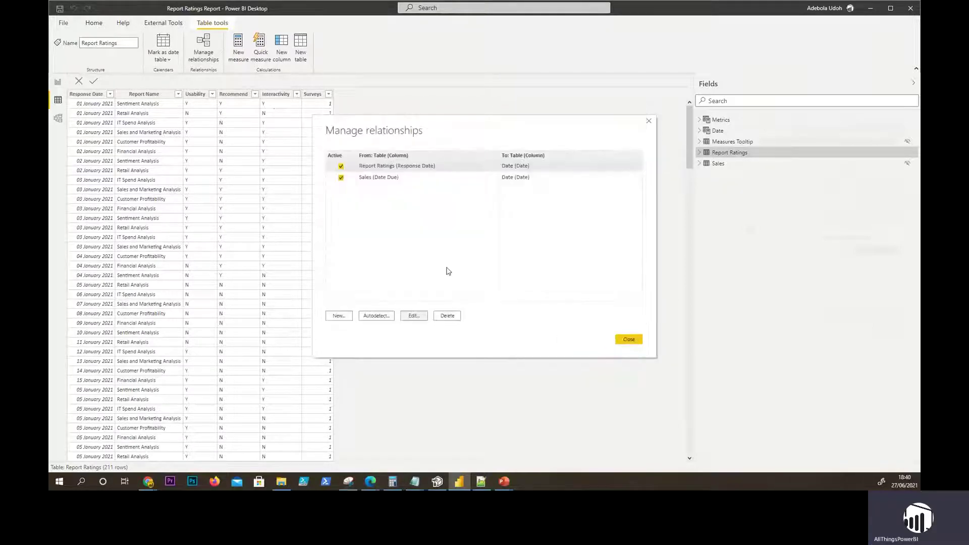
left_click(629, 340)
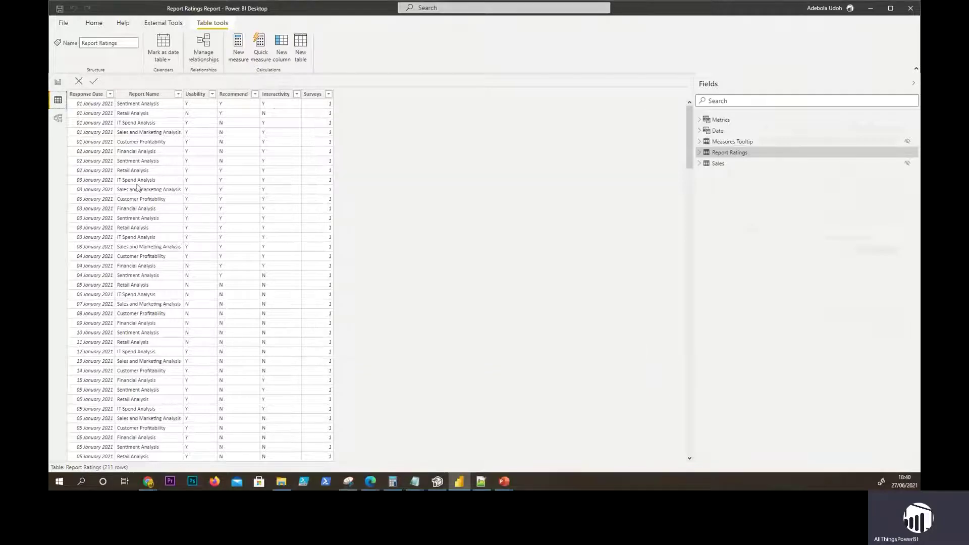
Return to the report page and show 1. # Total Surveys as a SUM of Surveys.
left_click(57, 83)
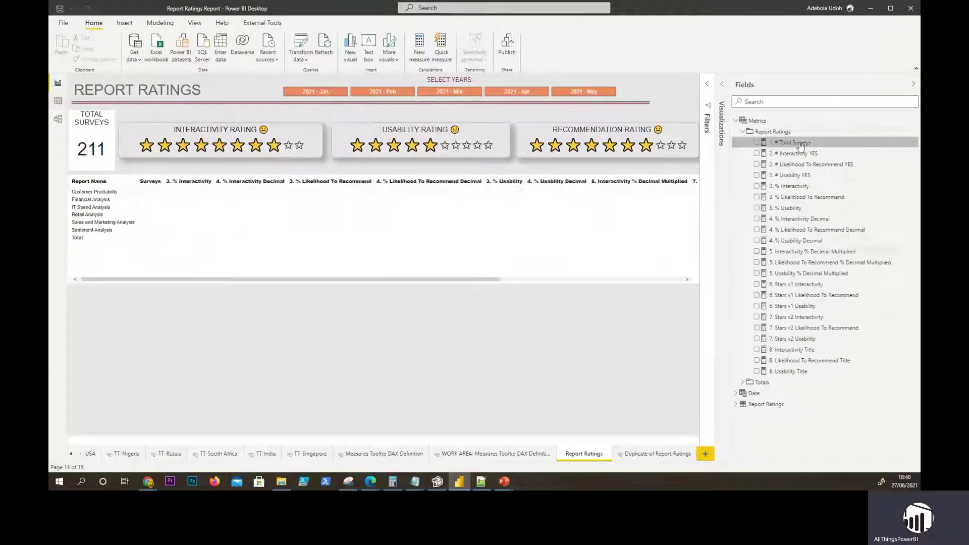
left_click(801, 144)
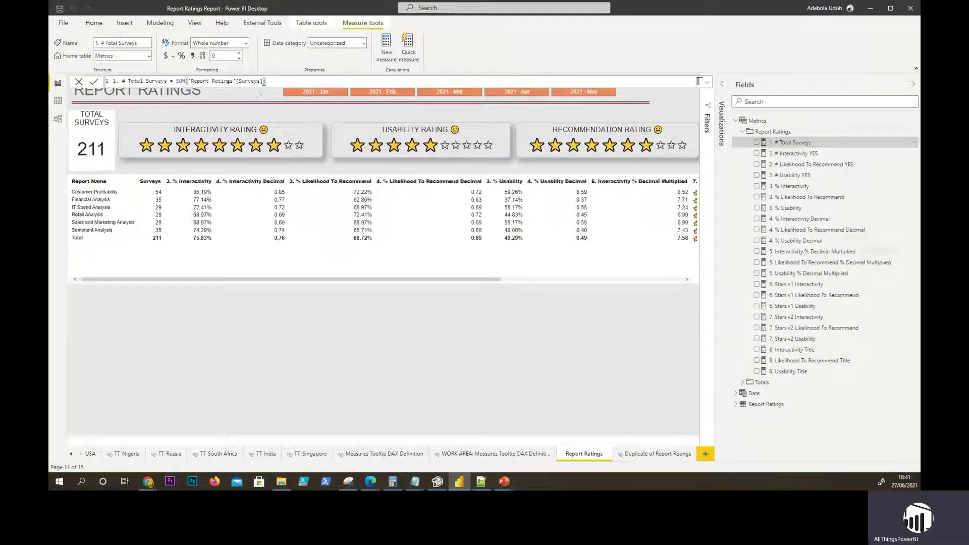
left_click_drag(264, 82, 174, 81)
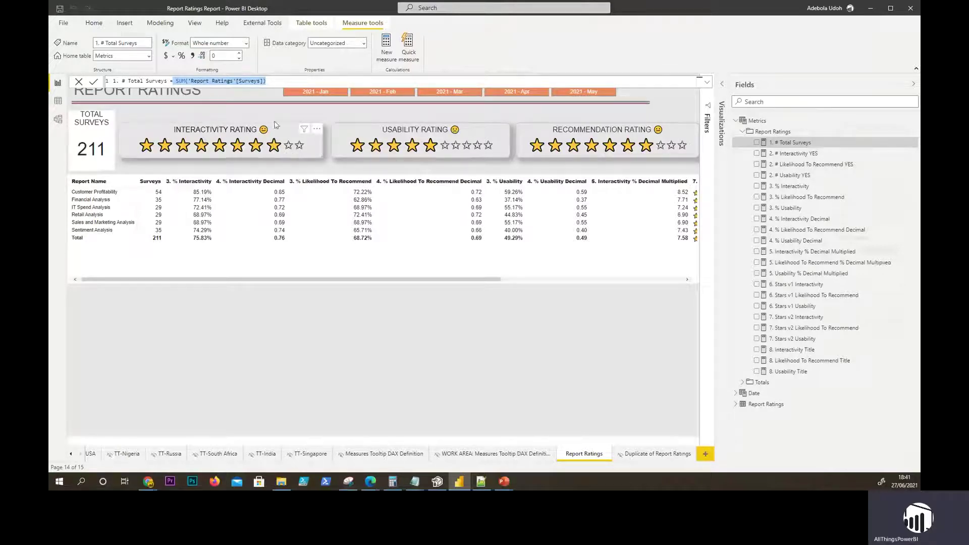
Show the CALCULATE formulas for the Interactivity, Likelihood To Recommend and Usability YES counts.
left_click(796, 157)
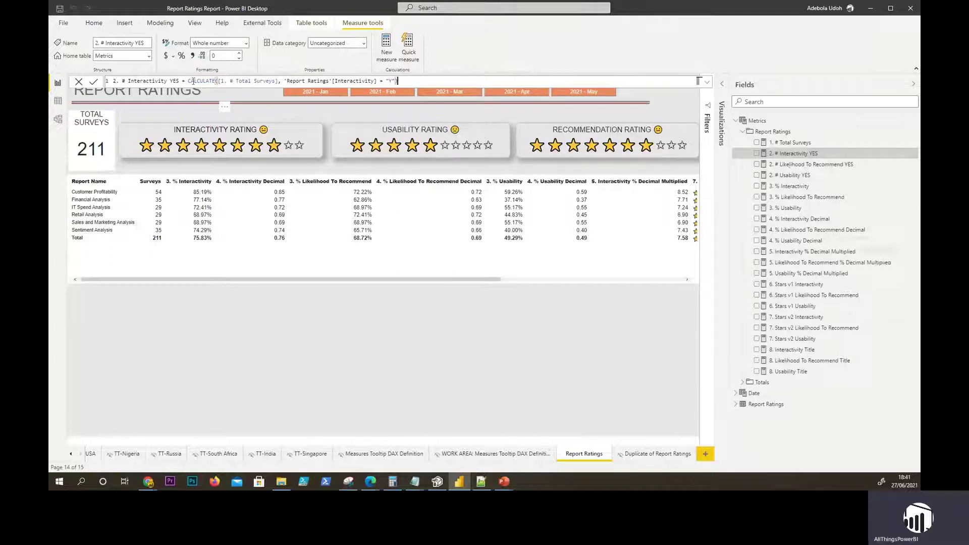
left_click_drag(188, 81, 398, 81)
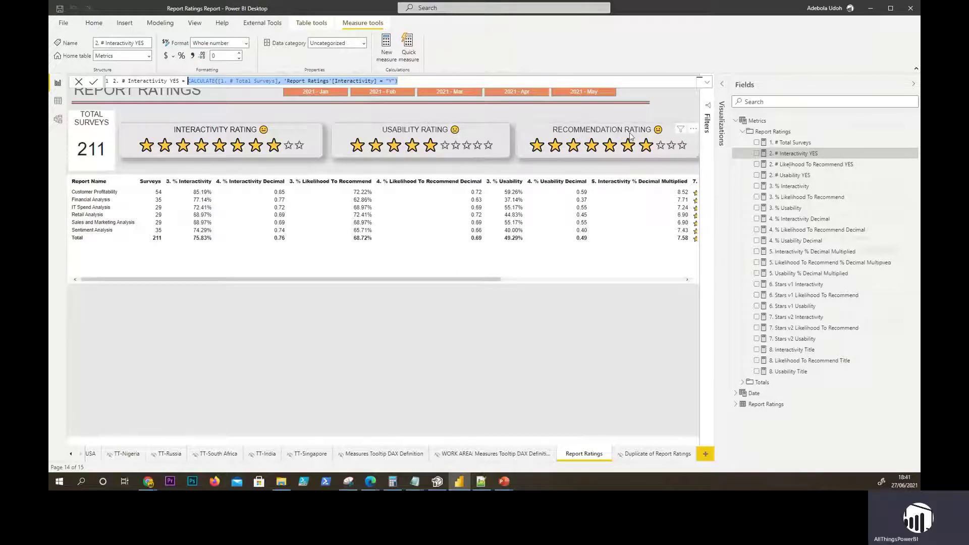
left_click(819, 166)
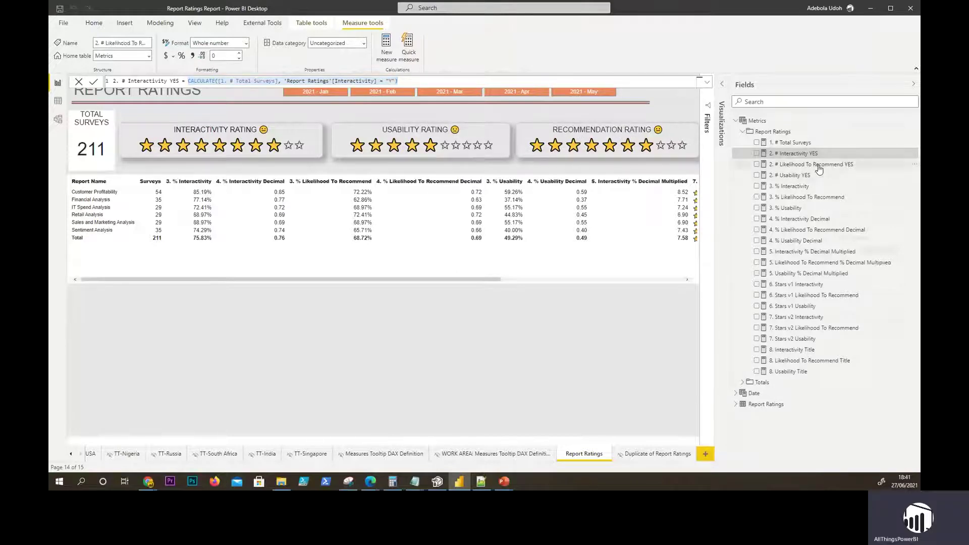
left_click(790, 176)
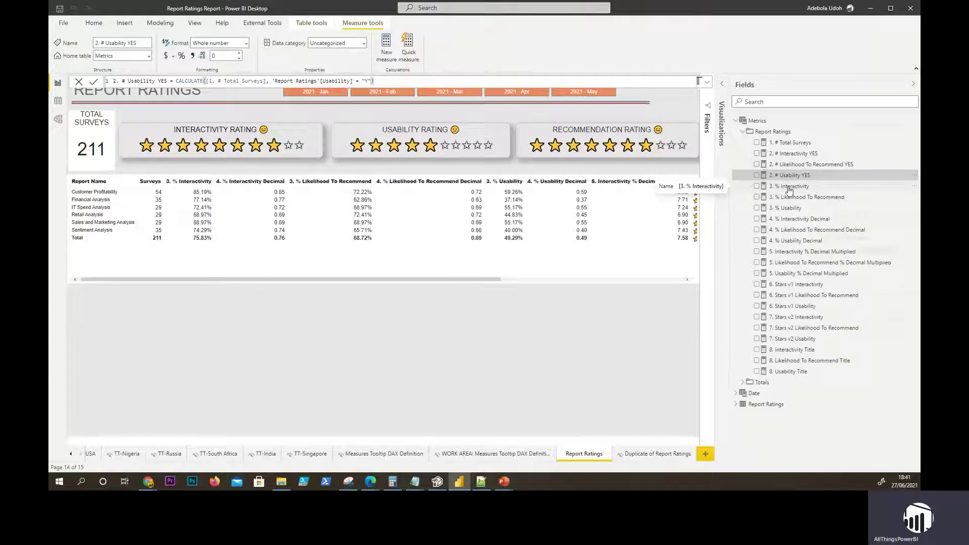
Show the DIVIDE formulas for 3. % Interactivity, 3. % Likelihood To Recommend and 3. % Usability.
left_click(790, 188)
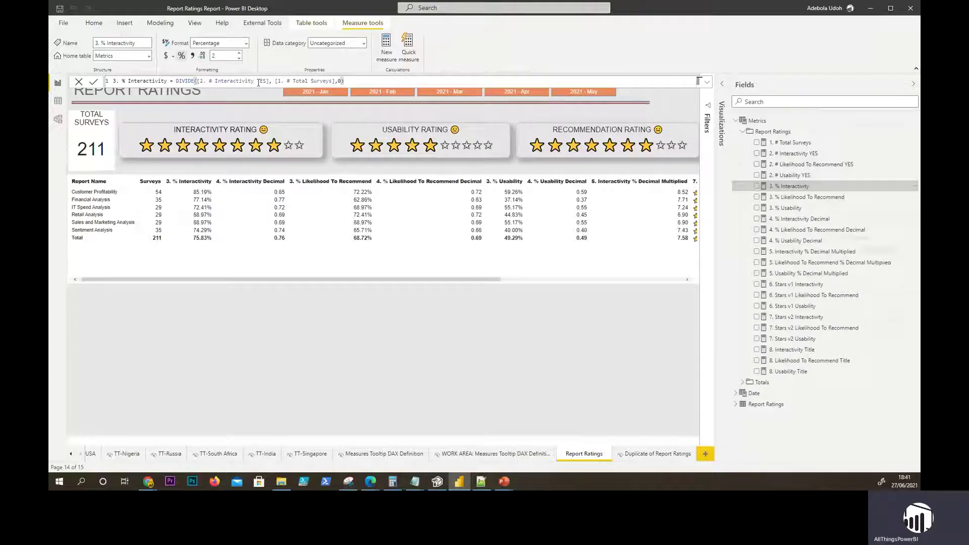
left_click(790, 198)
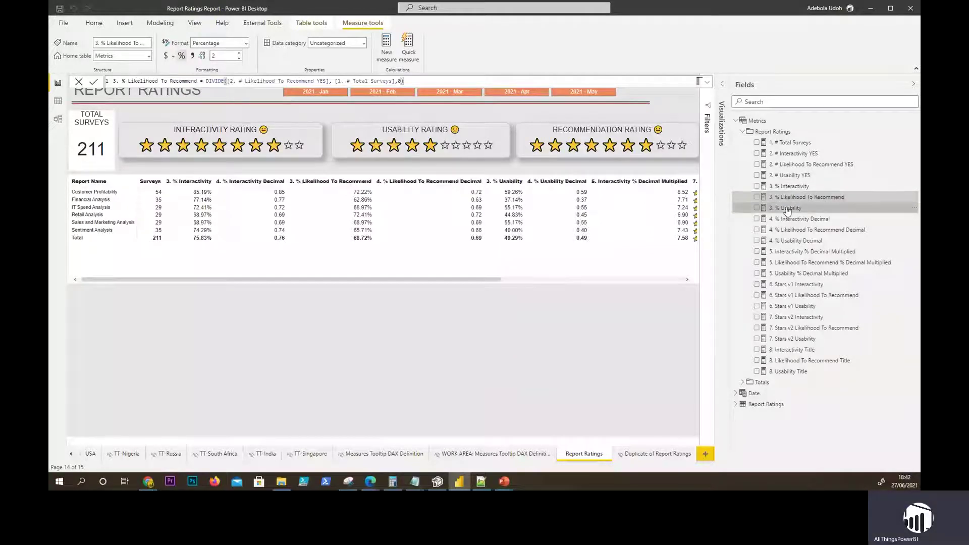
left_click(788, 209)
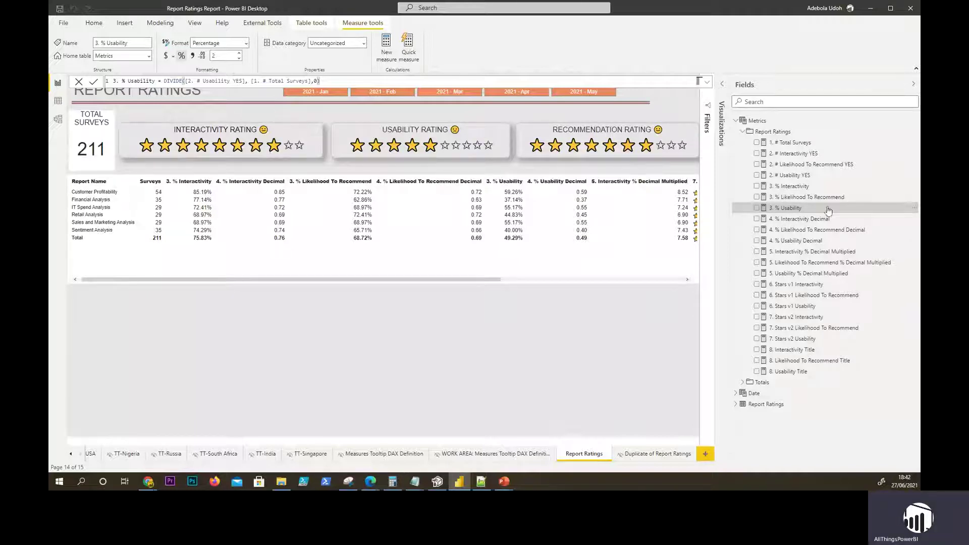
Compare 4. % Interactivity Decimal with 3. % Interactivity, highlighting the decimal measure's DIVIDE expression.
left_click(789, 222)
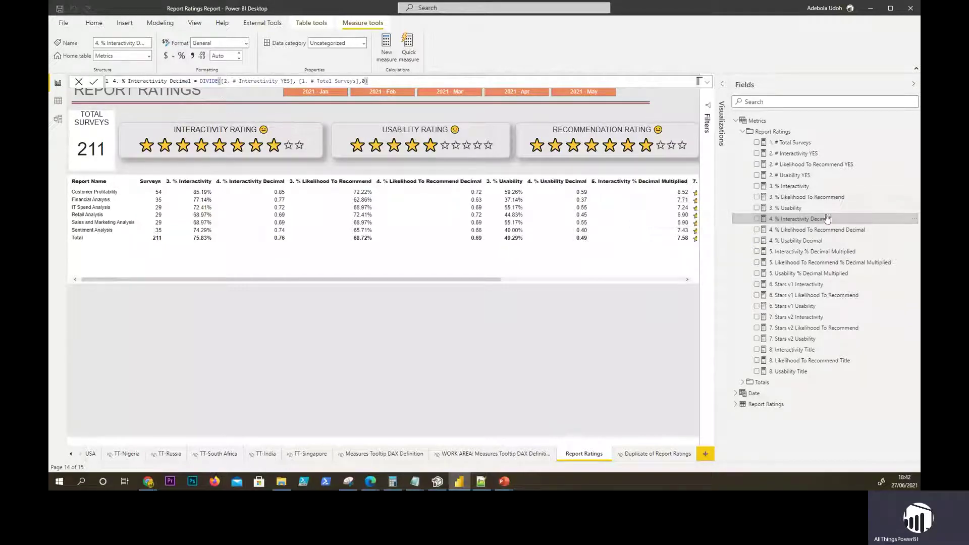
left_click(791, 188)
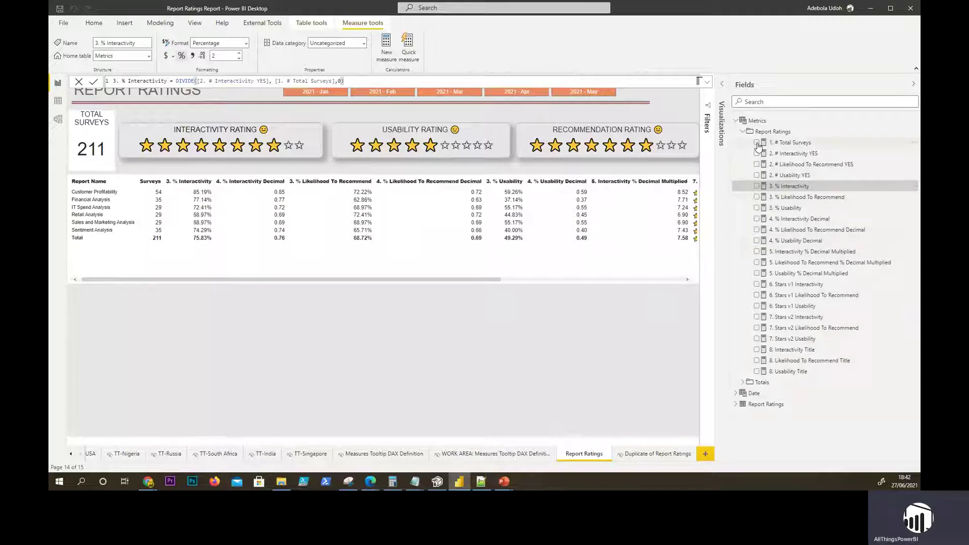
left_click(780, 219)
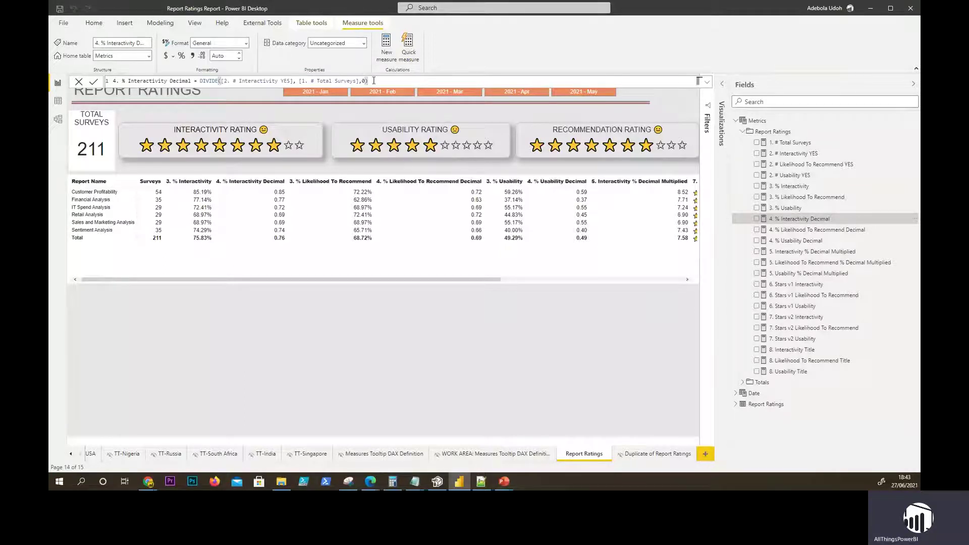
left_click_drag(374, 81, 201, 82)
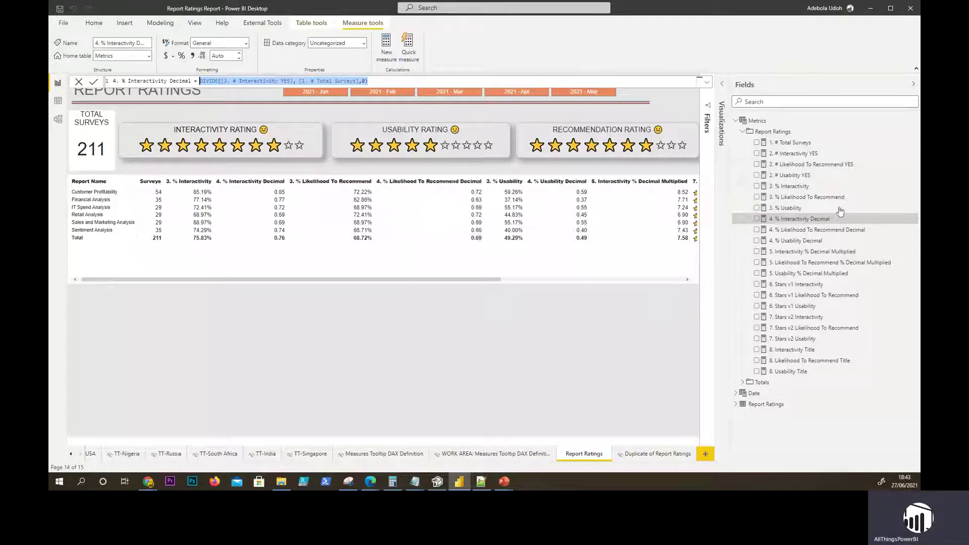
left_click(797, 222)
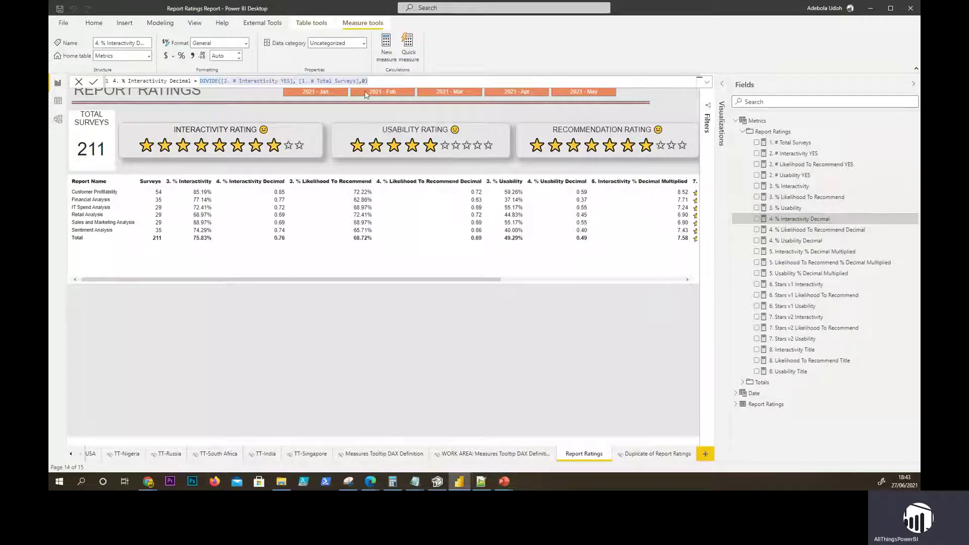
left_click(380, 77)
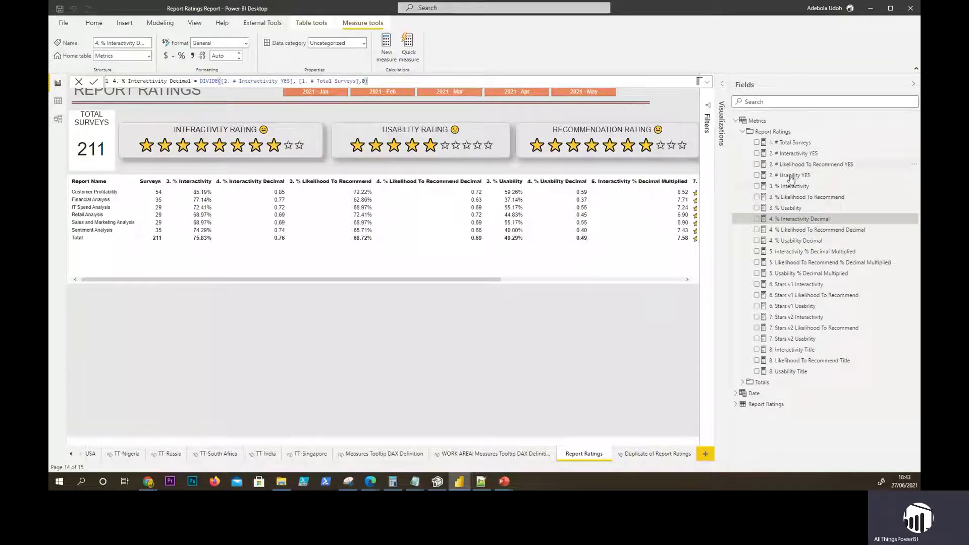
Step through the Interactivity, Likelihood To Recommend and Usability Decimal formulas, ending on 4. % Usability Decimal.
left_click(791, 191)
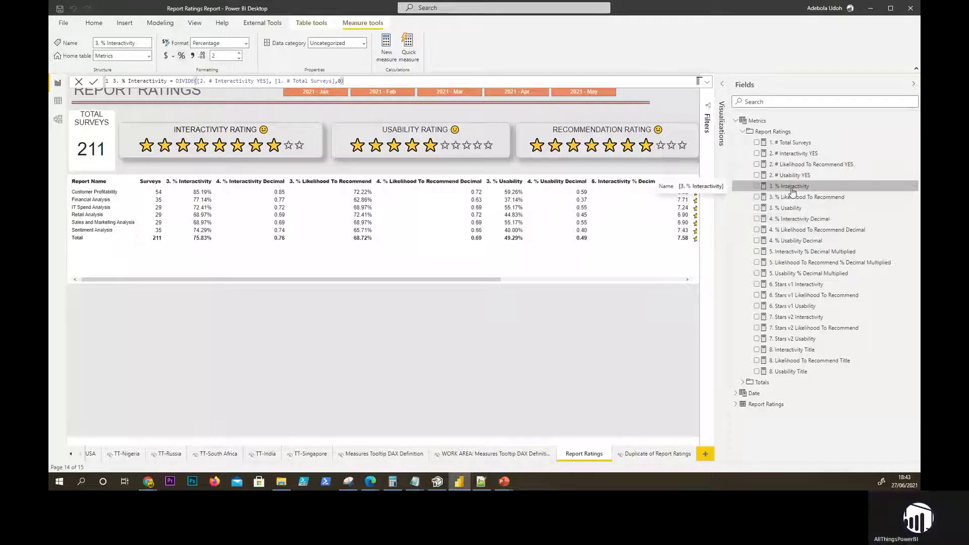
left_click(800, 222)
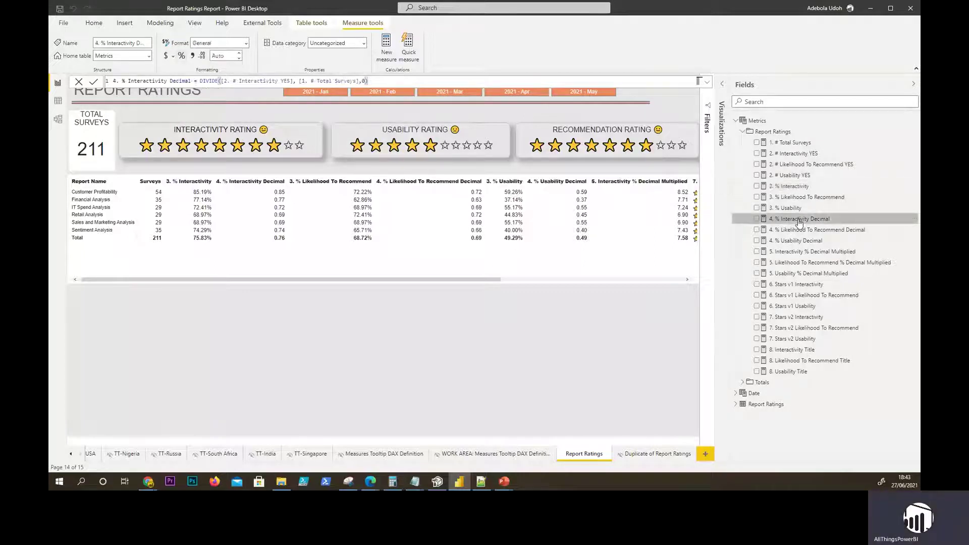
left_click(799, 230)
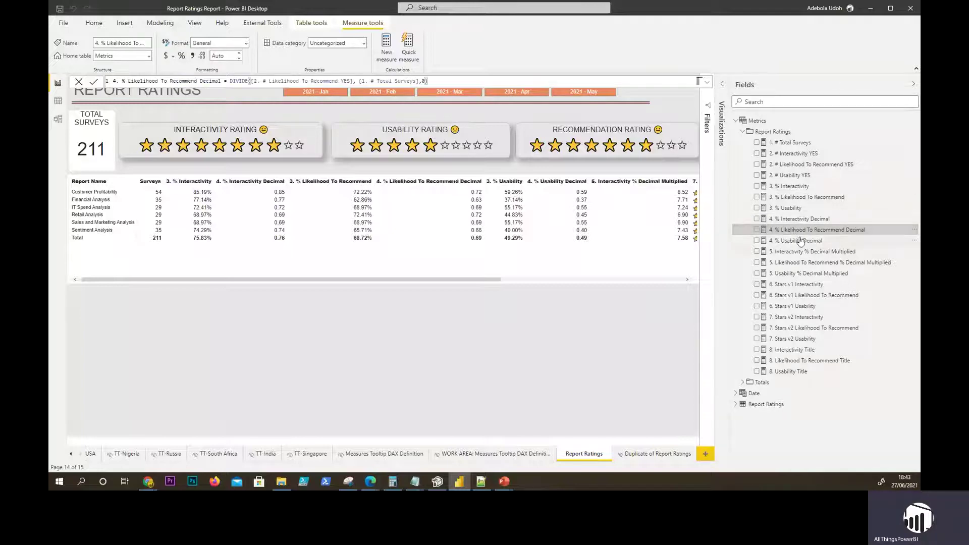
left_click(797, 241)
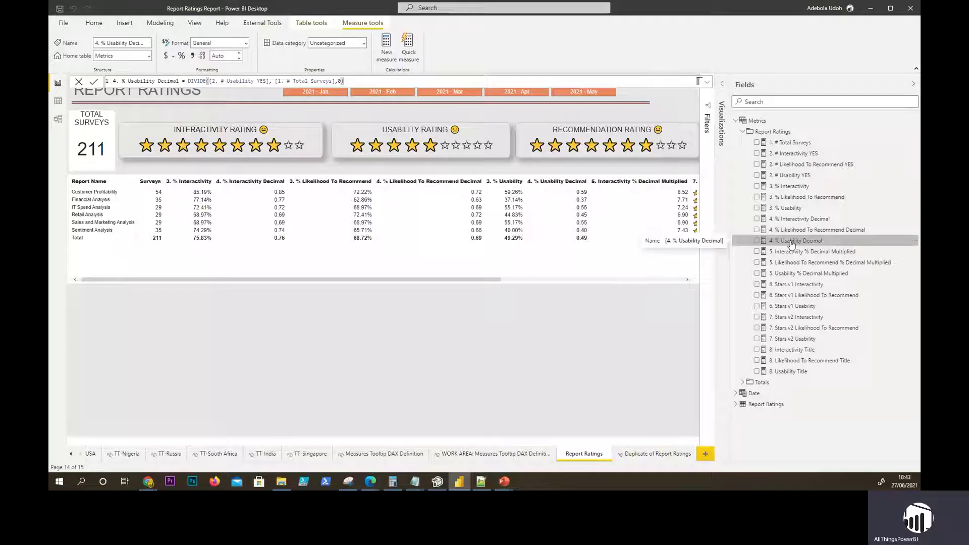
left_click(431, 181)
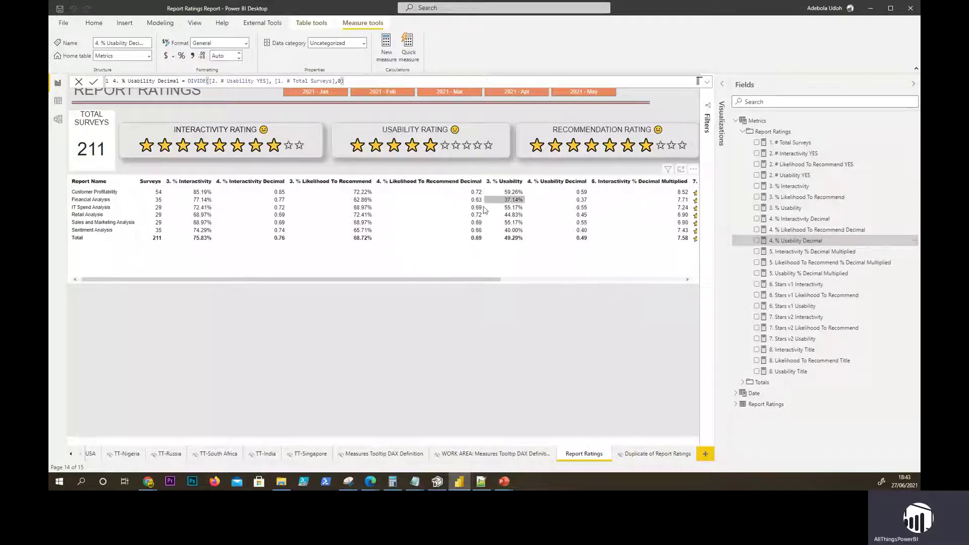
Show the three 5. % Decimal Multiplied formulas, each multiplying its decimal measure by 10.
left_click(798, 253)
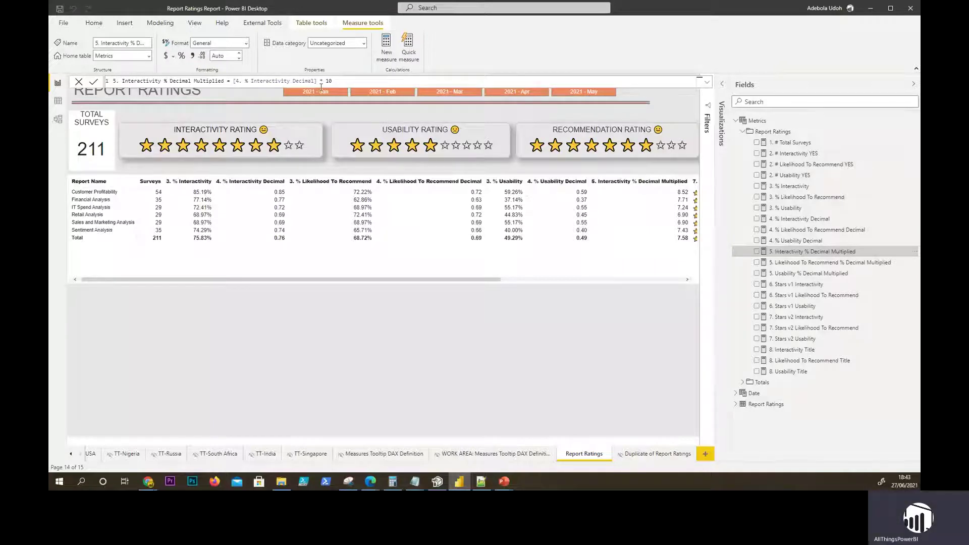
left_click_drag(317, 81, 263, 83)
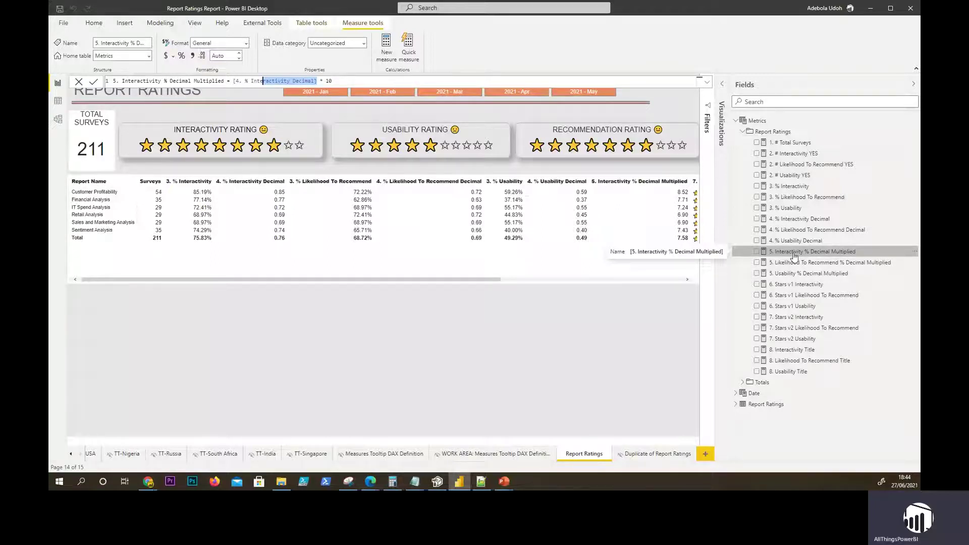
left_click(343, 81)
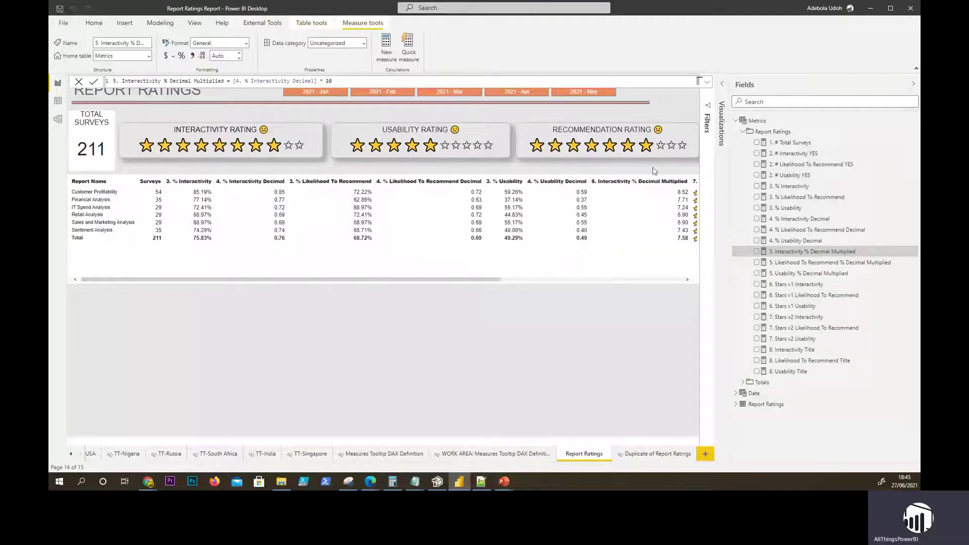
left_click(797, 263)
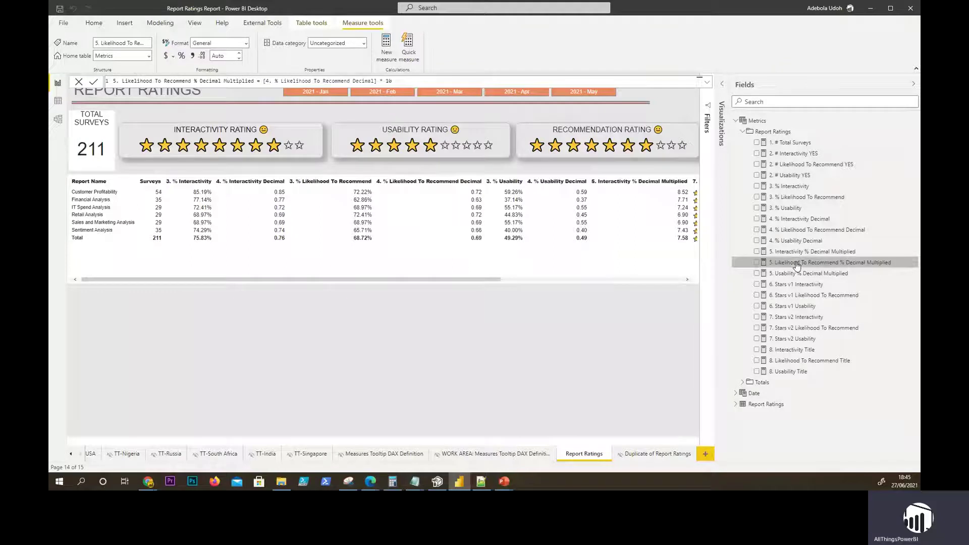
left_click(795, 274)
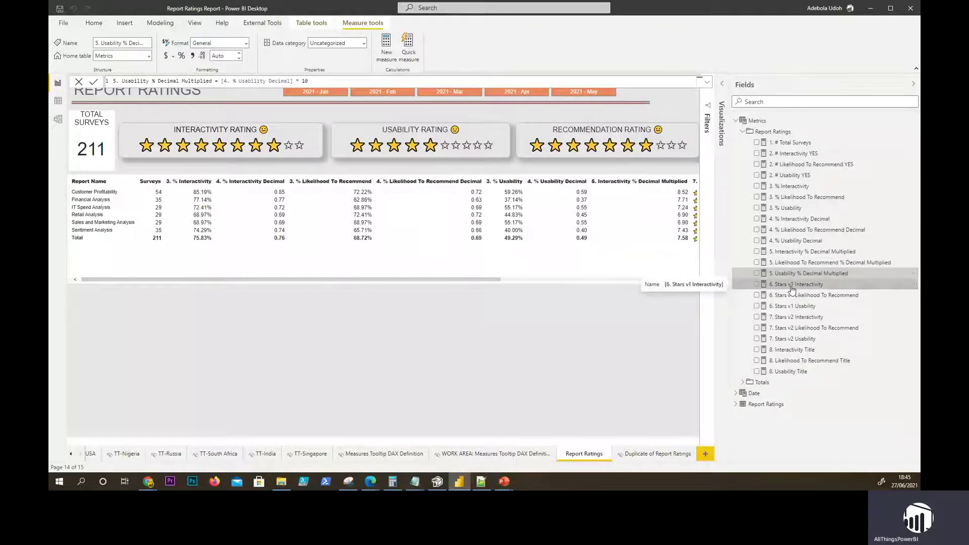
Open 6. Stars v1 Interactivity and highlight REPT, UNICHAR(11088) and its repeat-count measure.
left_click(793, 285)
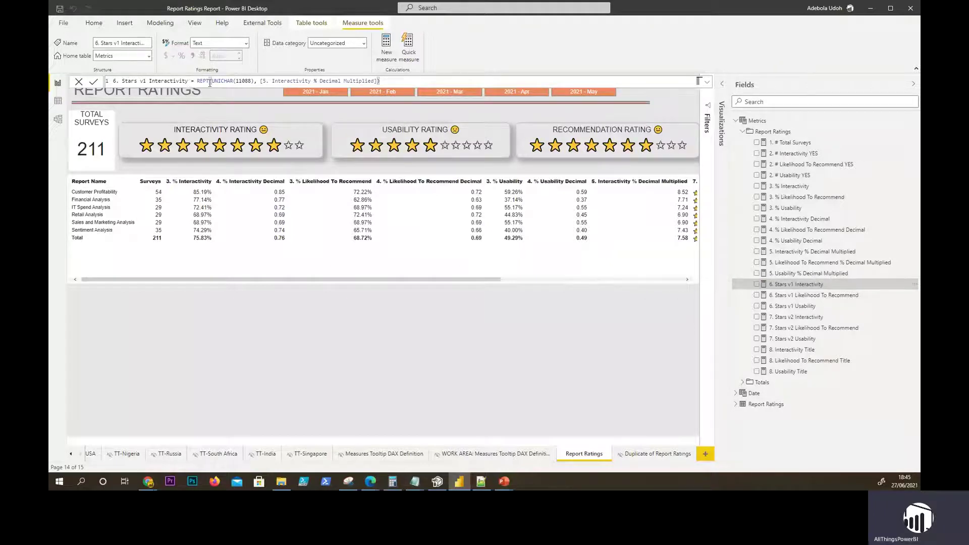
left_click_drag(209, 80, 192, 83)
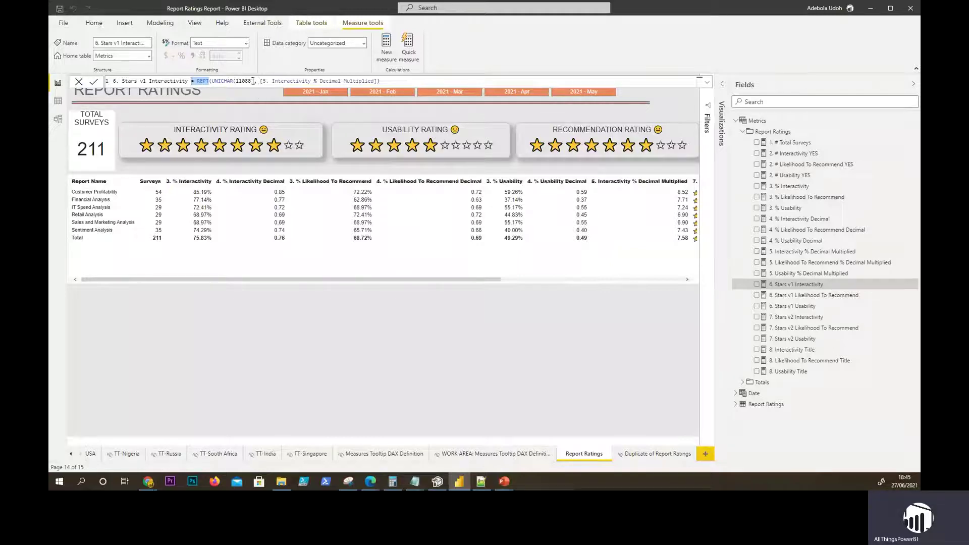
mouse_move(255, 82)
left_mouse_down()
mouse_move(208, 82)
mouse_move(255, 82)
left_mouse_up()
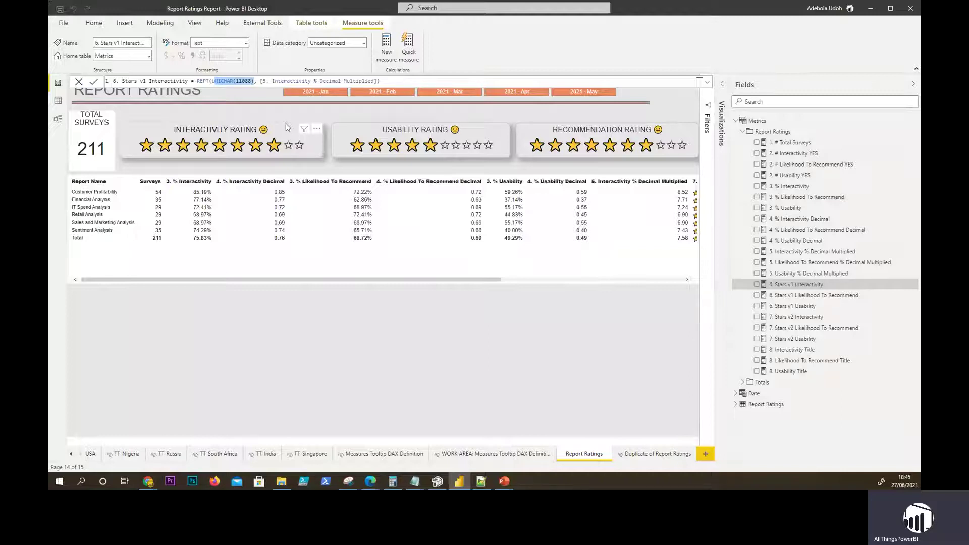
key("shift+Right")
key("shift+Right")
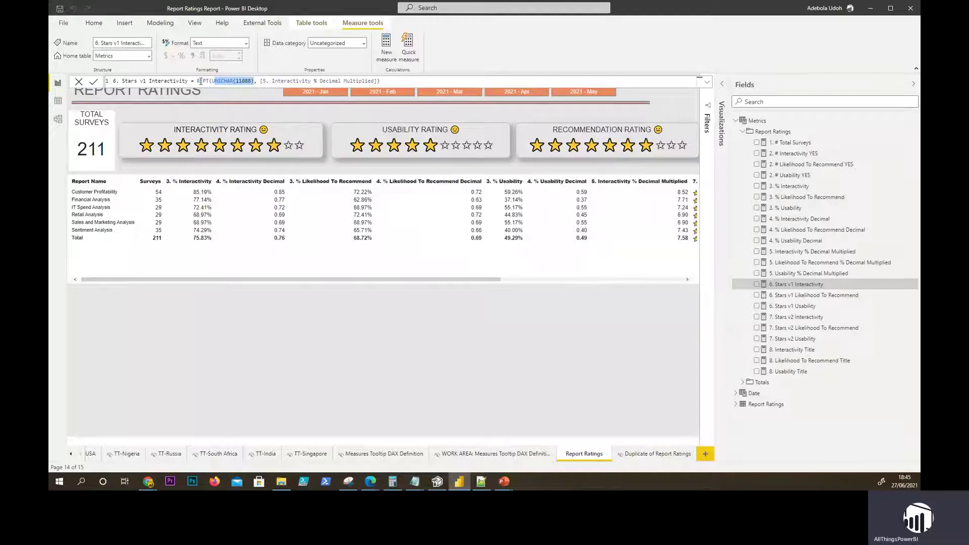
left_click_drag(198, 81, 216, 81)
left_click_drag(379, 81, 260, 82)
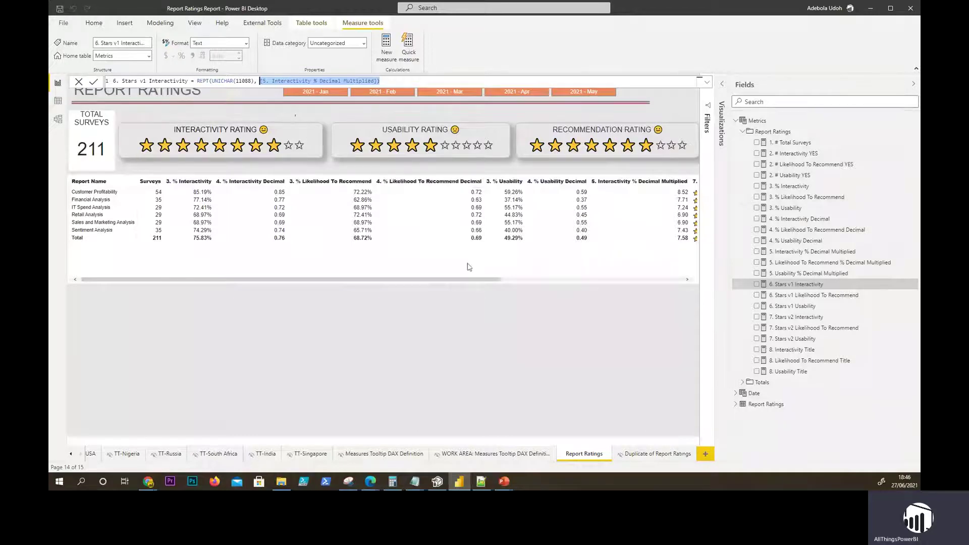
left_click(806, 252)
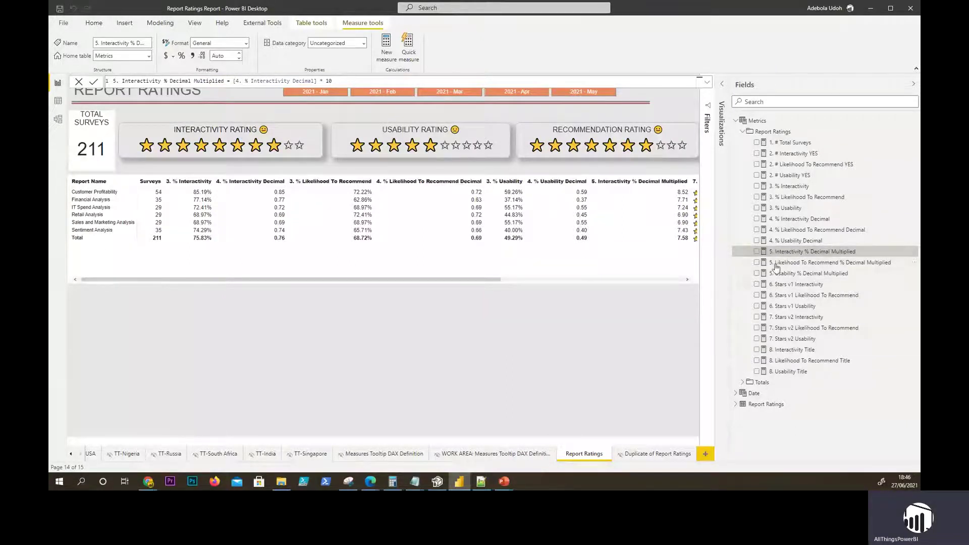
left_click(793, 286)
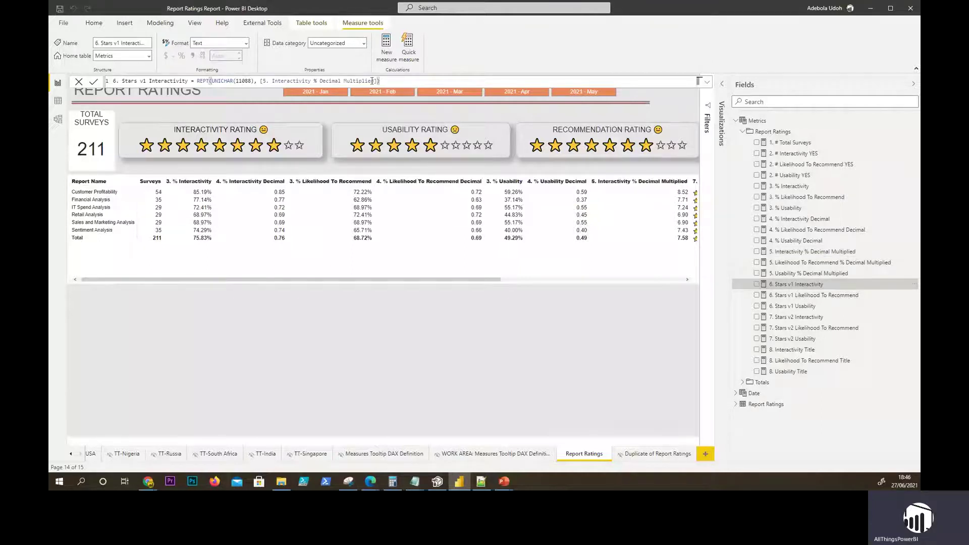
left_click_drag(254, 81, 377, 81)
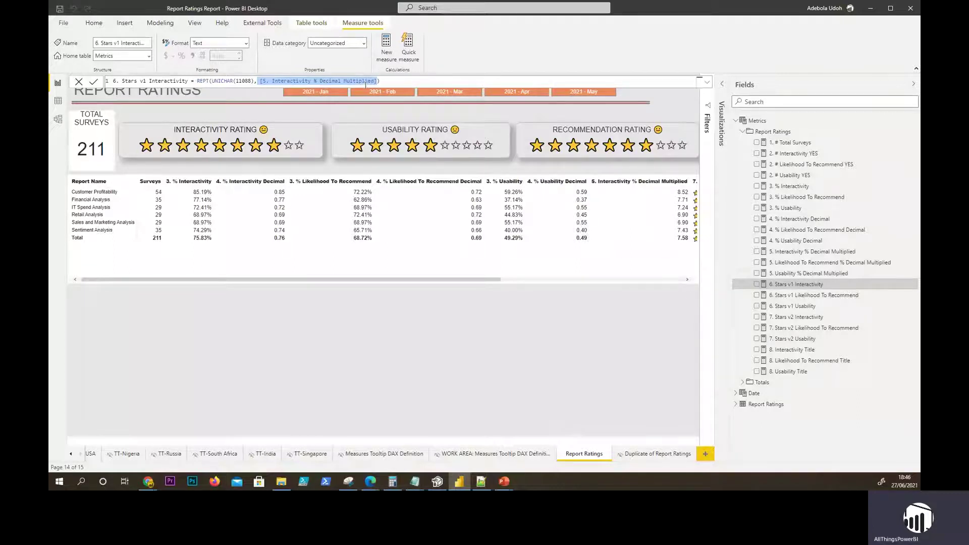
left_click(278, 81)
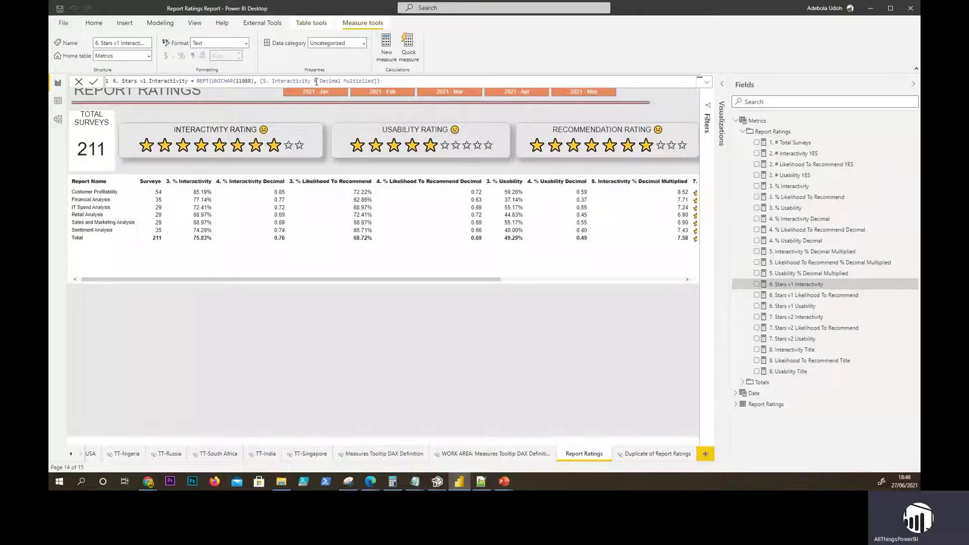
left_click(377, 81)
type("]")
left_click_drag(377, 79, 257, 81)
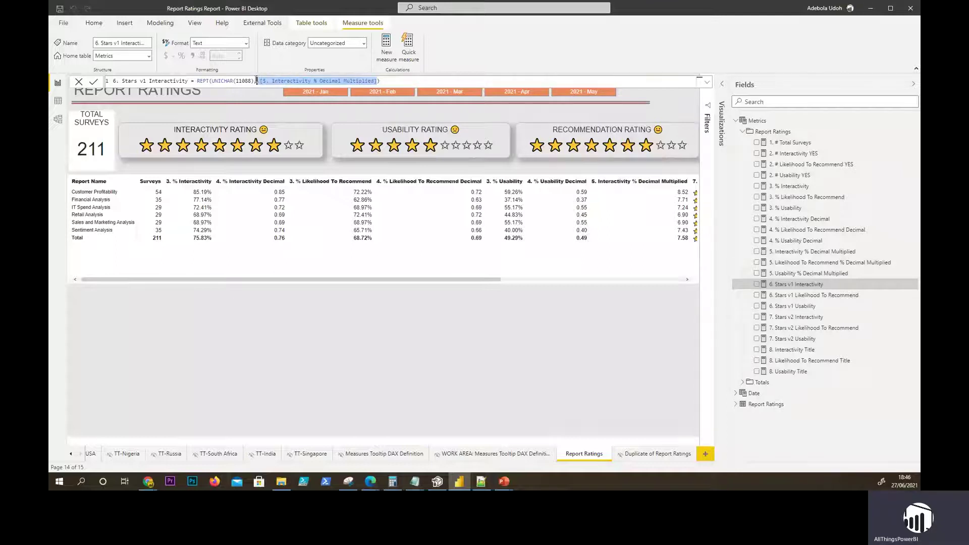
left_click(199, 81)
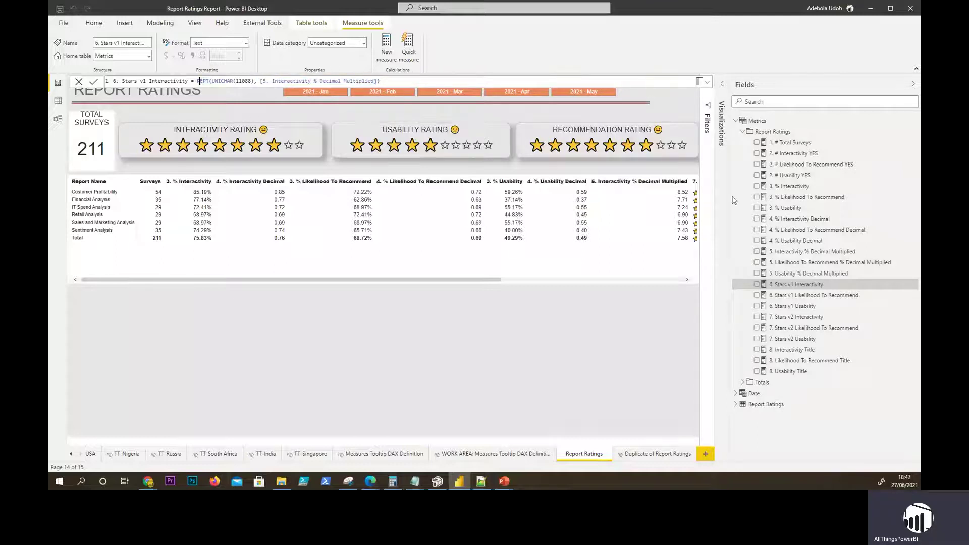
left_click(795, 298)
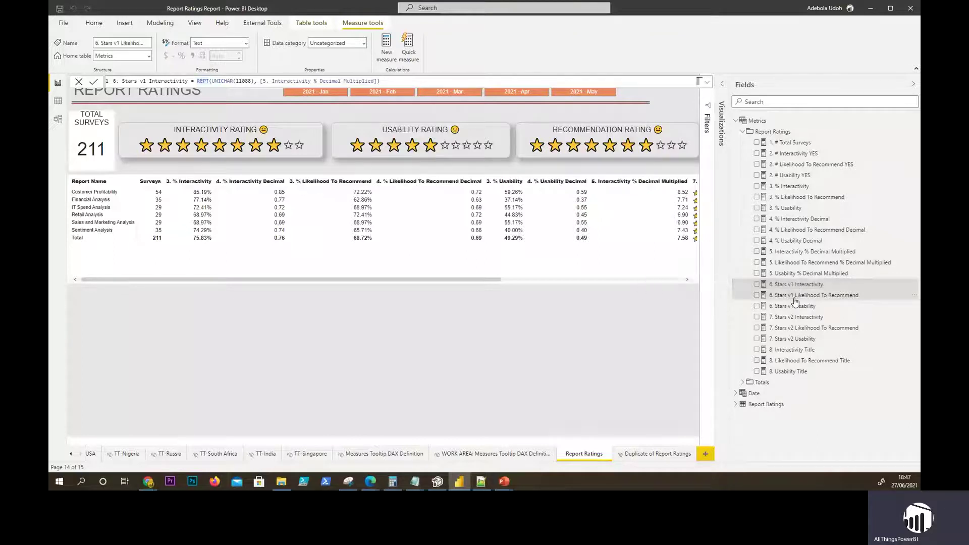
left_click(795, 307)
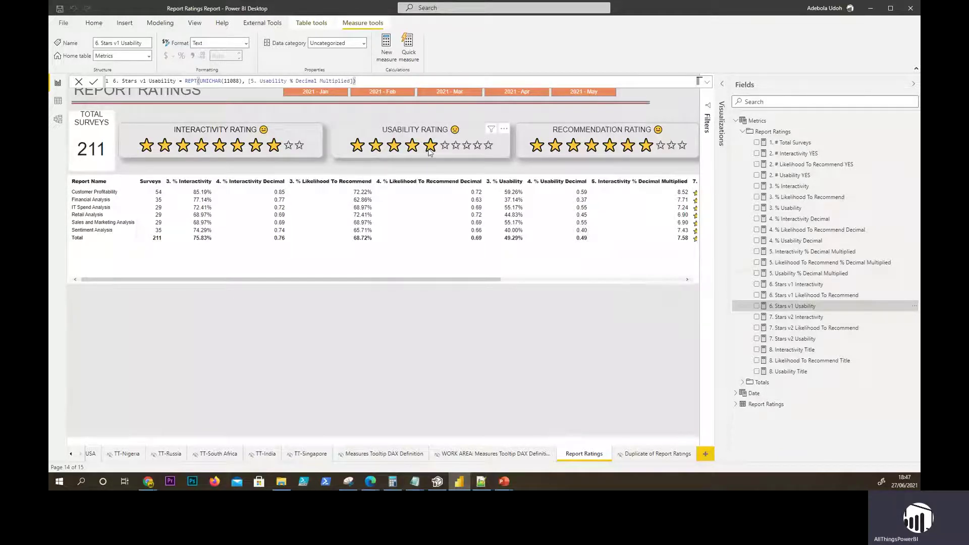
mouse_move(433, 152)
left_click(814, 286)
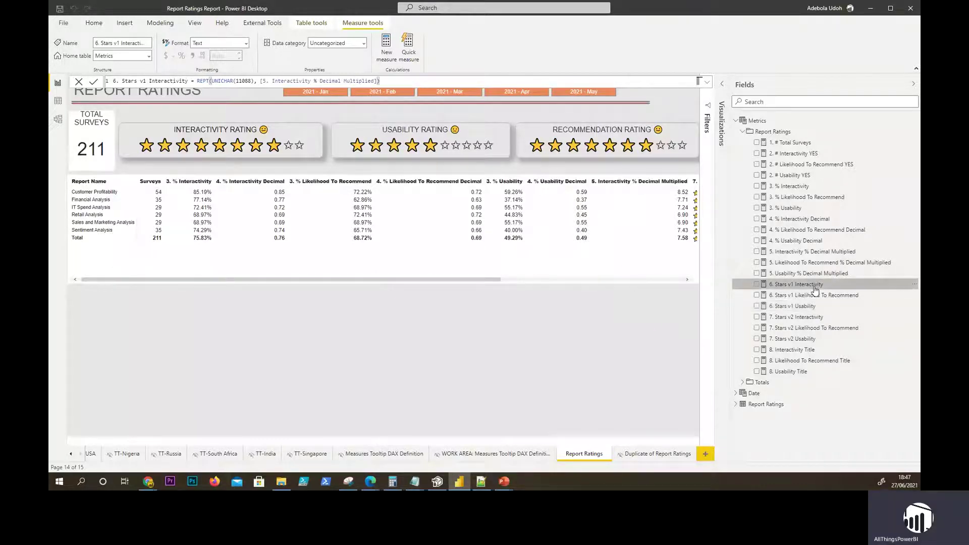
left_click(796, 318)
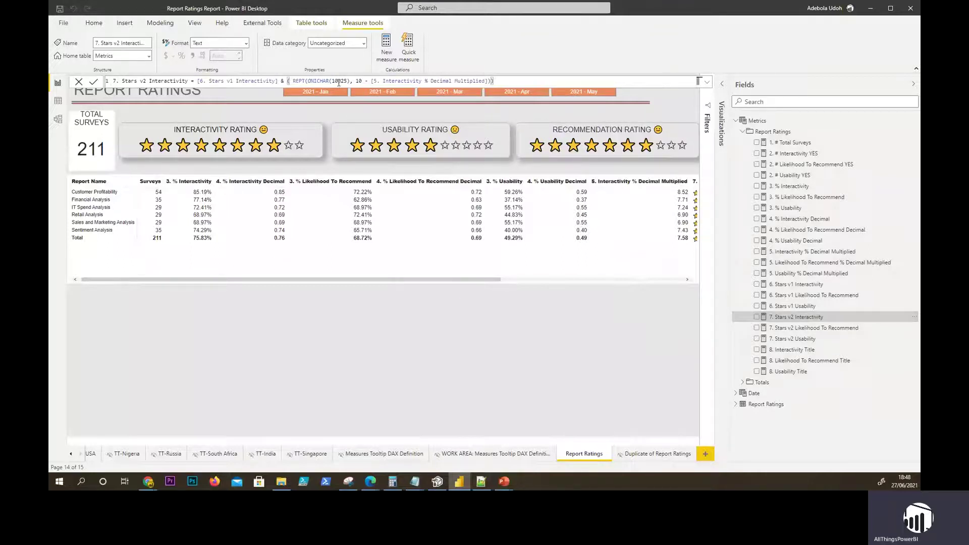
left_click_drag(349, 82, 308, 82)
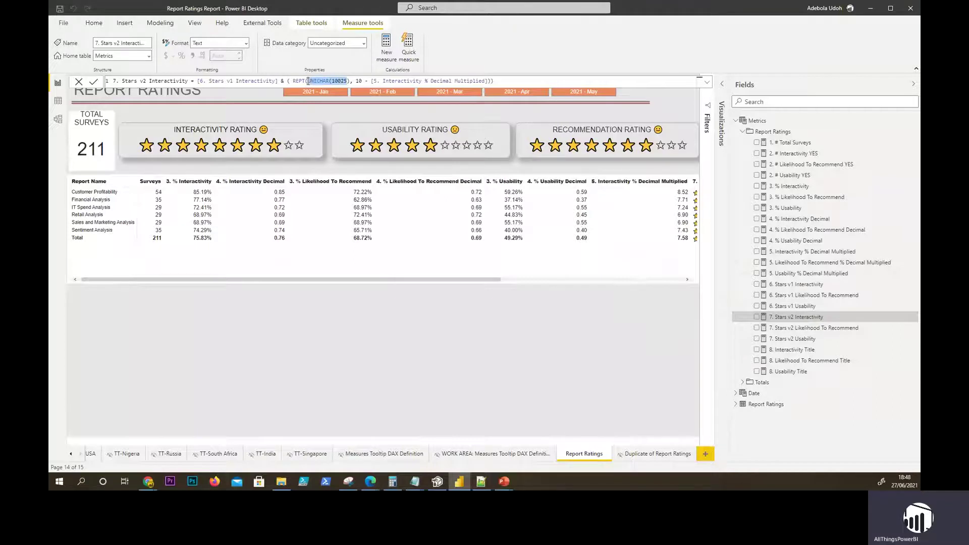
left_click(804, 286)
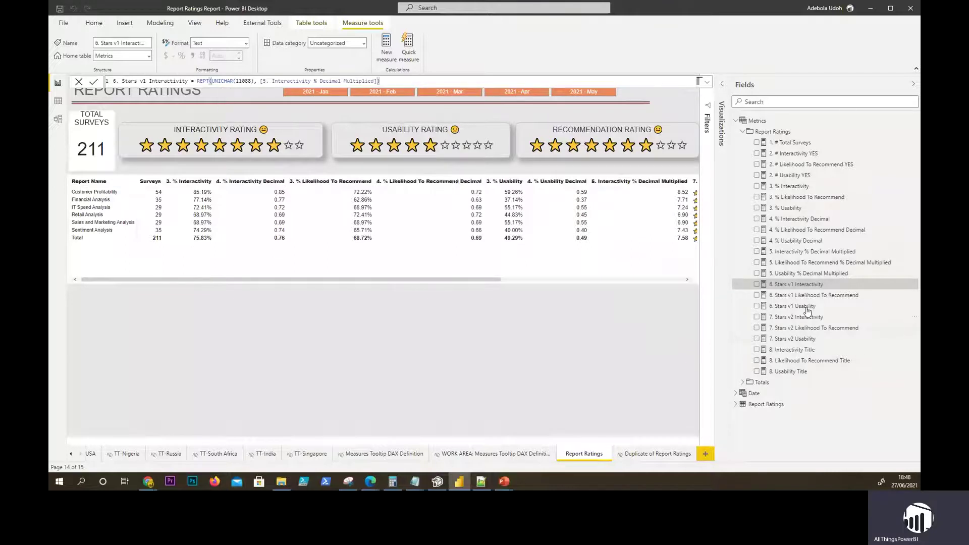
left_click(797, 318)
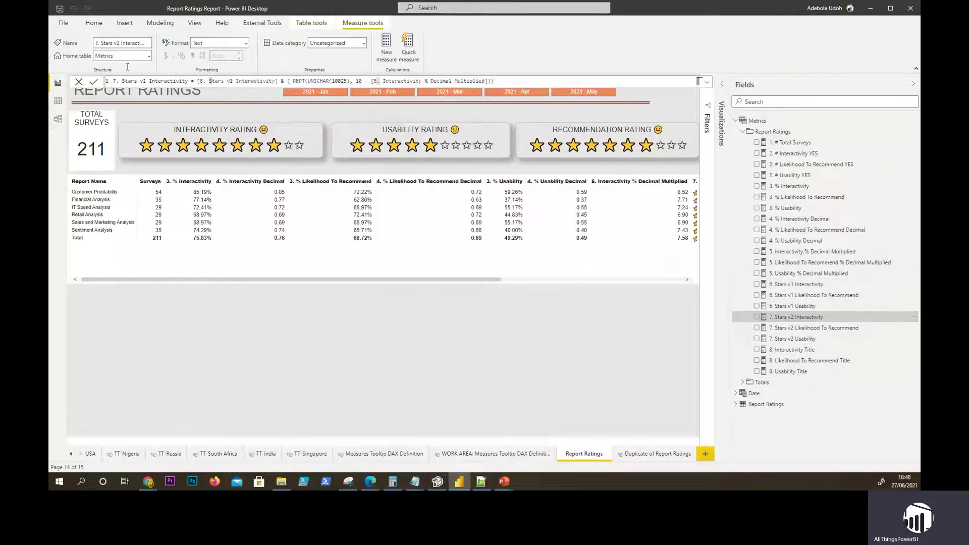
left_click(350, 81)
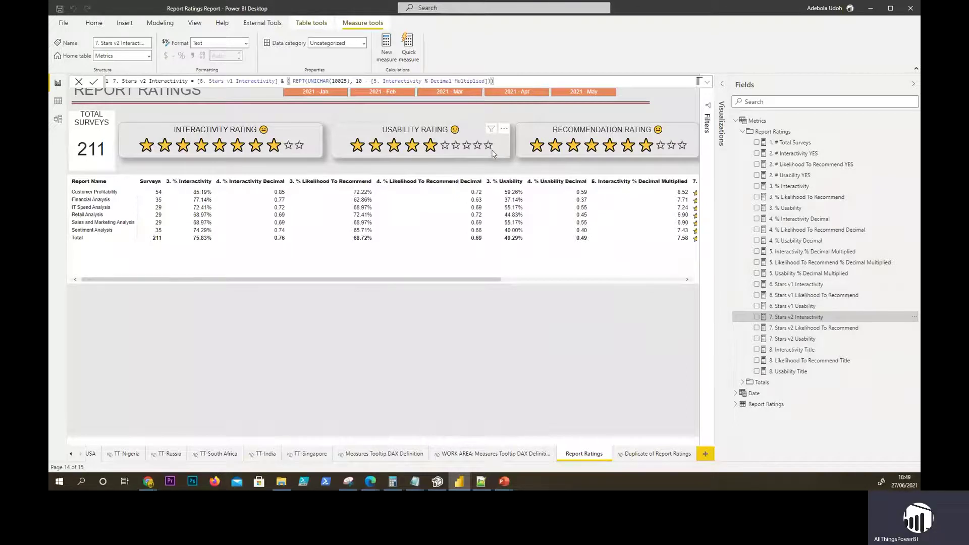
Show the 7. Stars v2 Likelihood To Recommend and Usability formulas, then open 8. Interactivity Title.
left_click(818, 329)
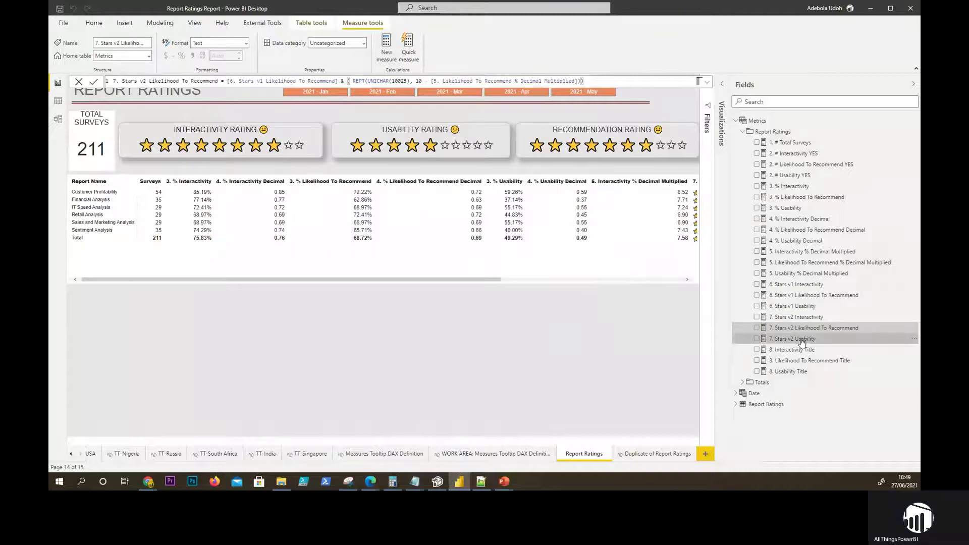
left_click(803, 340)
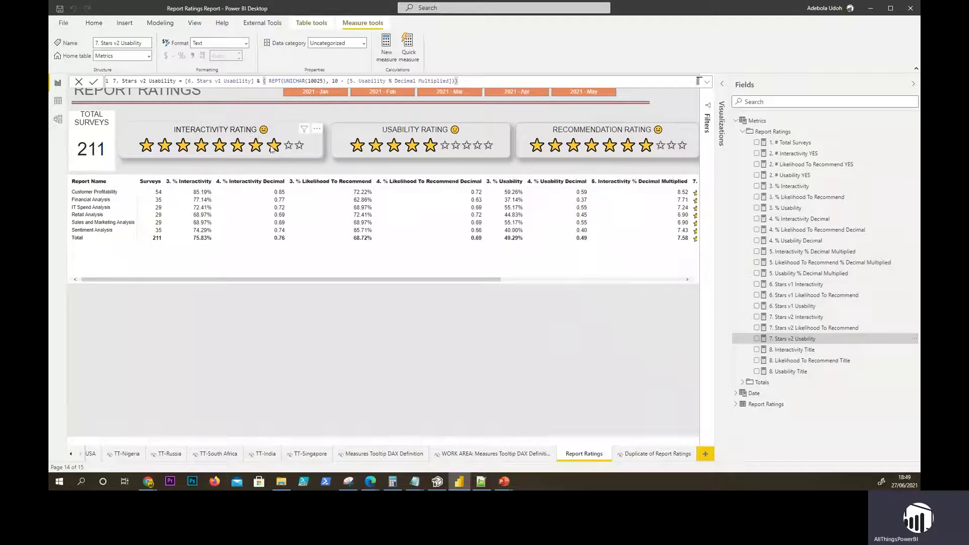
left_click(796, 353)
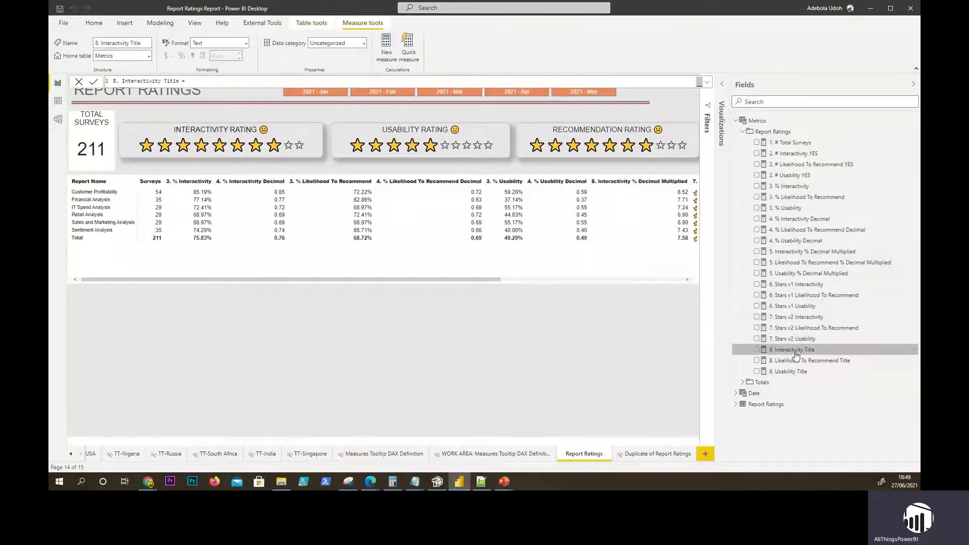
left_click(707, 82)
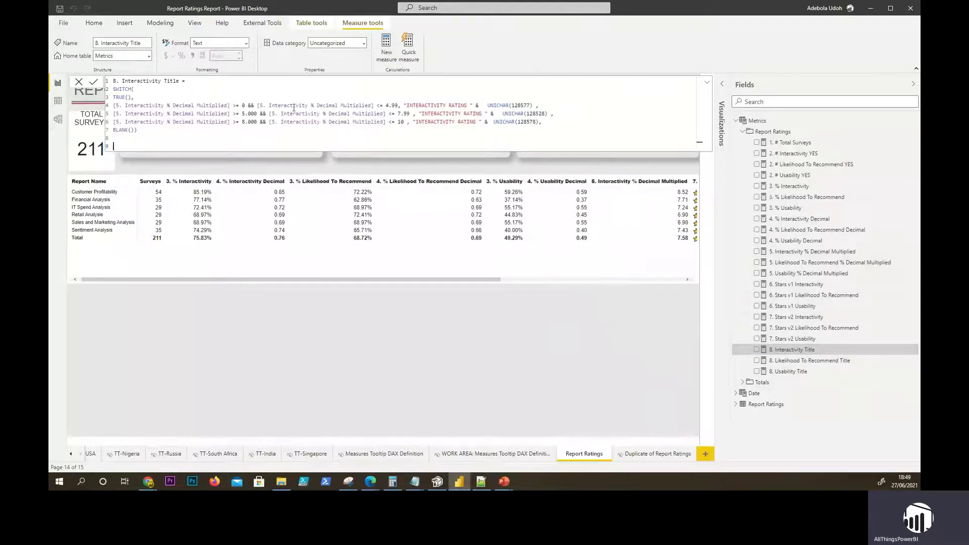
left_click_drag(229, 106, 295, 113)
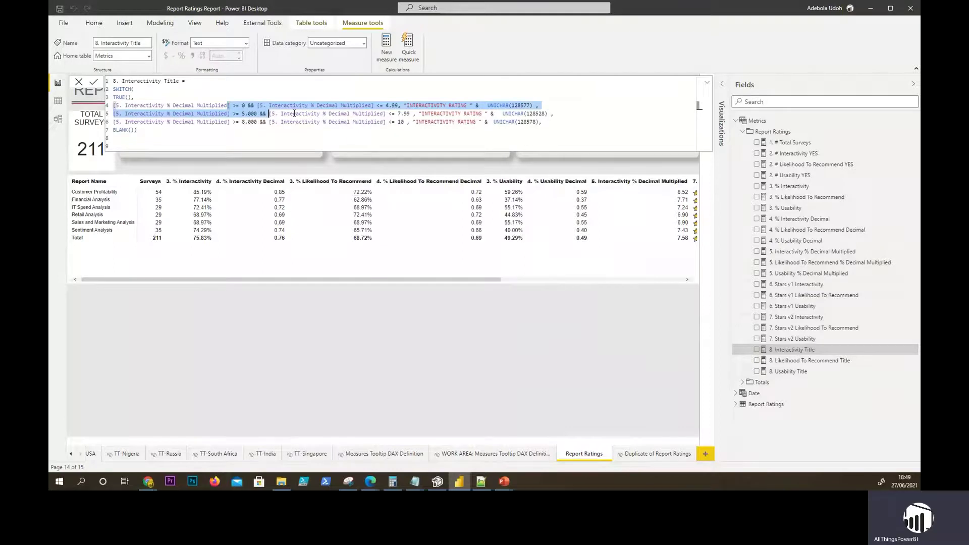
left_click_drag(539, 105, 483, 107)
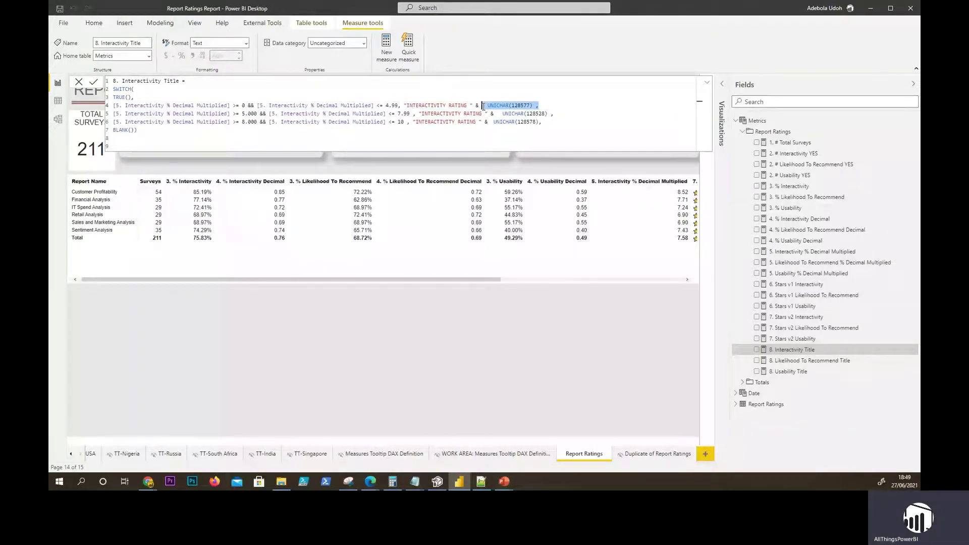
left_click_drag(542, 122, 491, 115)
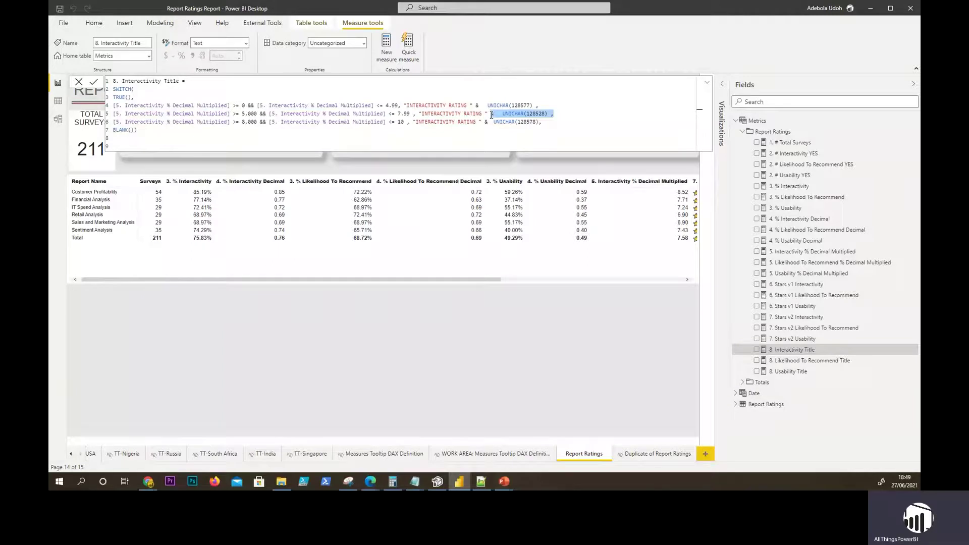
left_click_drag(542, 105, 480, 105)
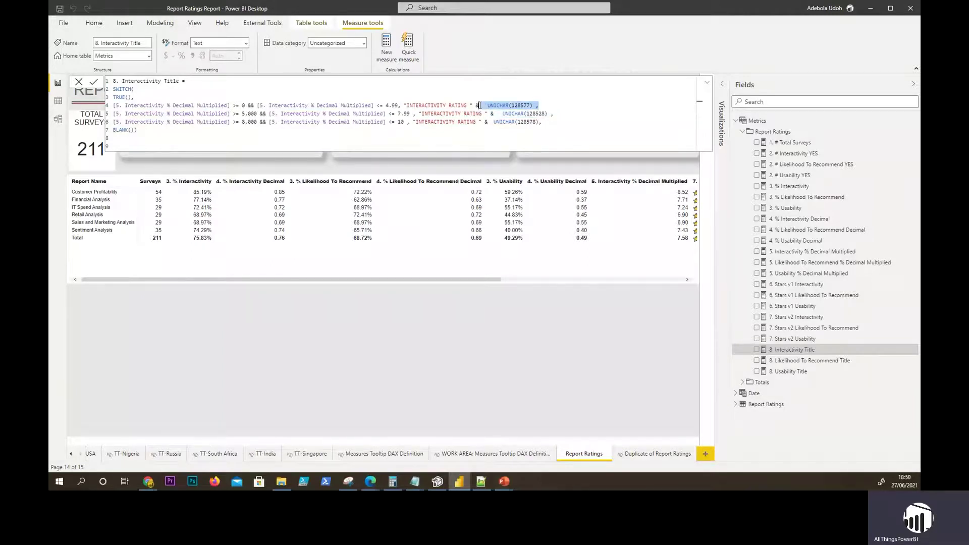
left_click(522, 105)
left_click_drag(542, 122, 488, 122)
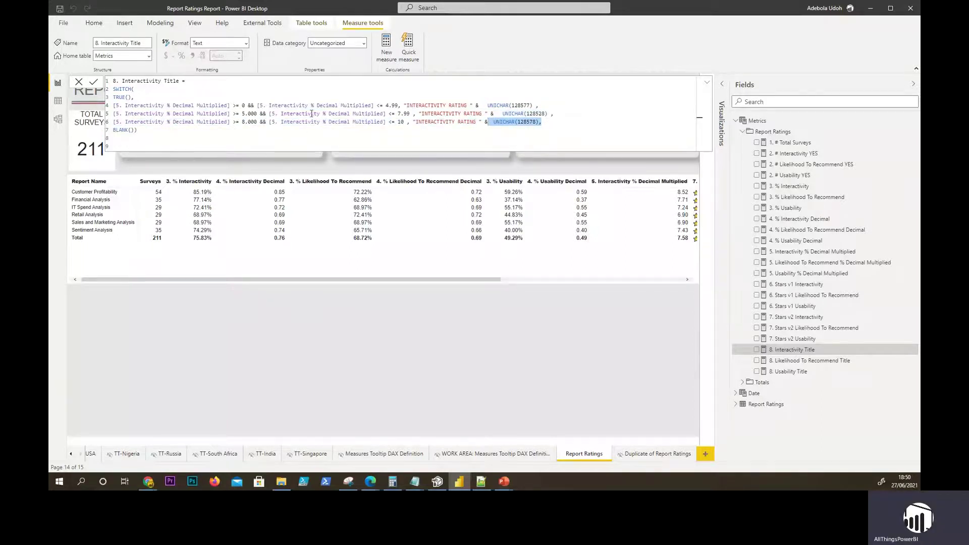
left_click(554, 103)
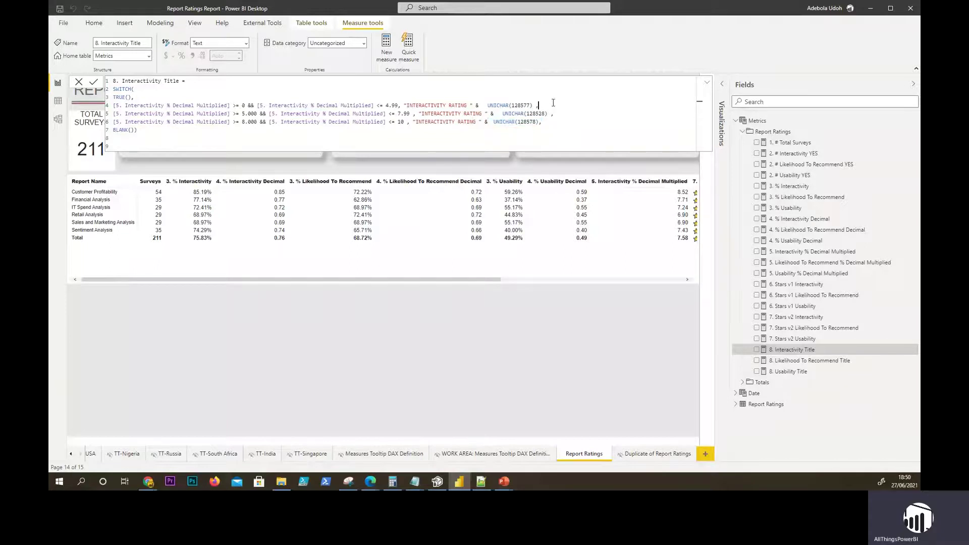
left_click(709, 82)
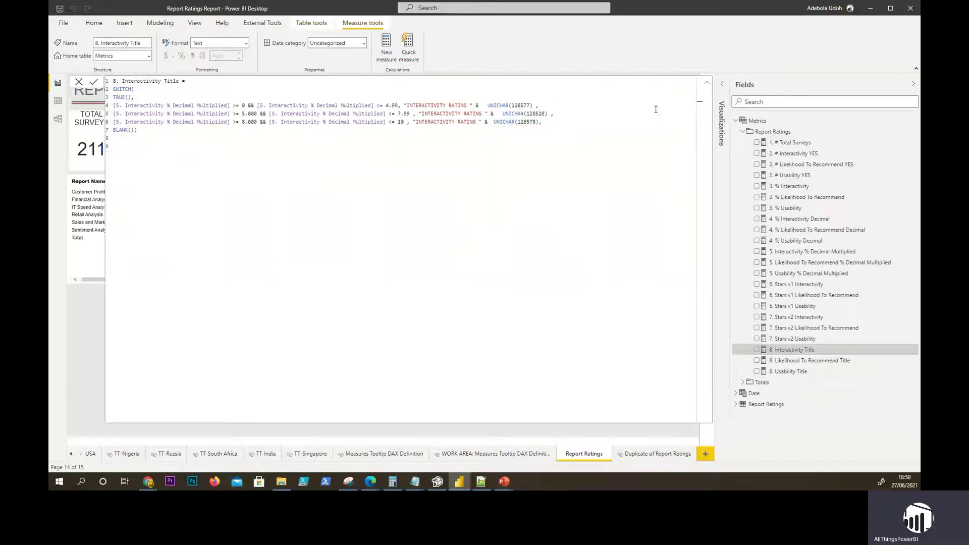
left_click(707, 86)
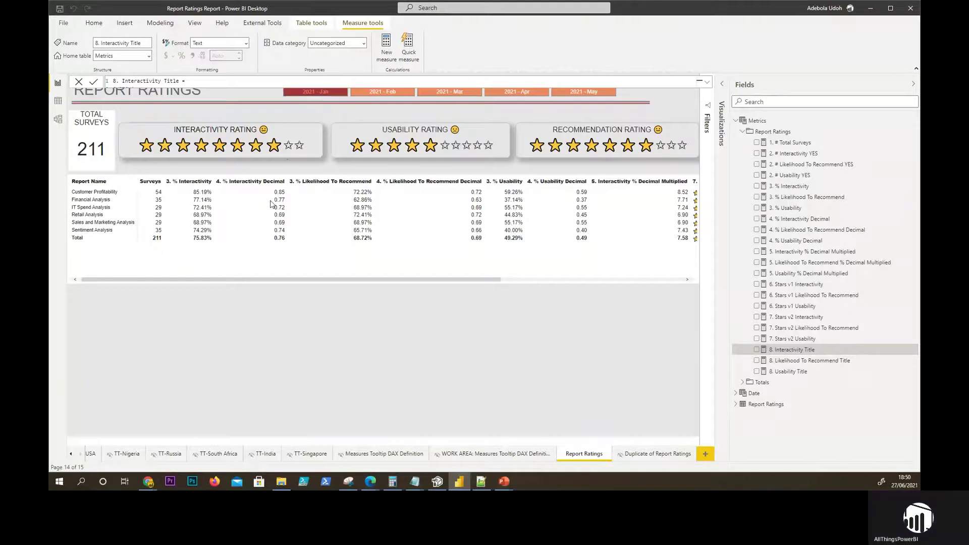
Select 2021 - Jan, Feb, Mar and Apr in the Select Years slicer to show 78 surveys.
left_click(389, 100)
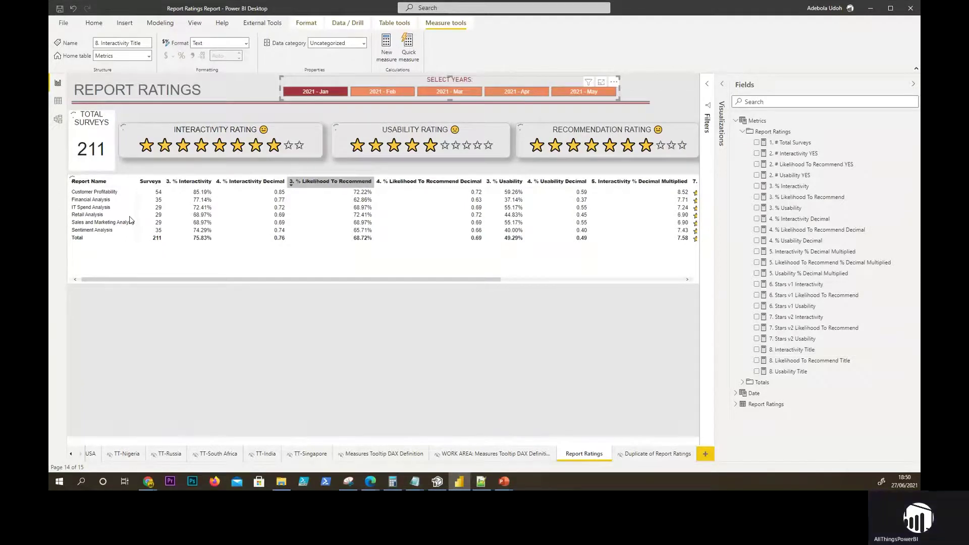
left_click(309, 91)
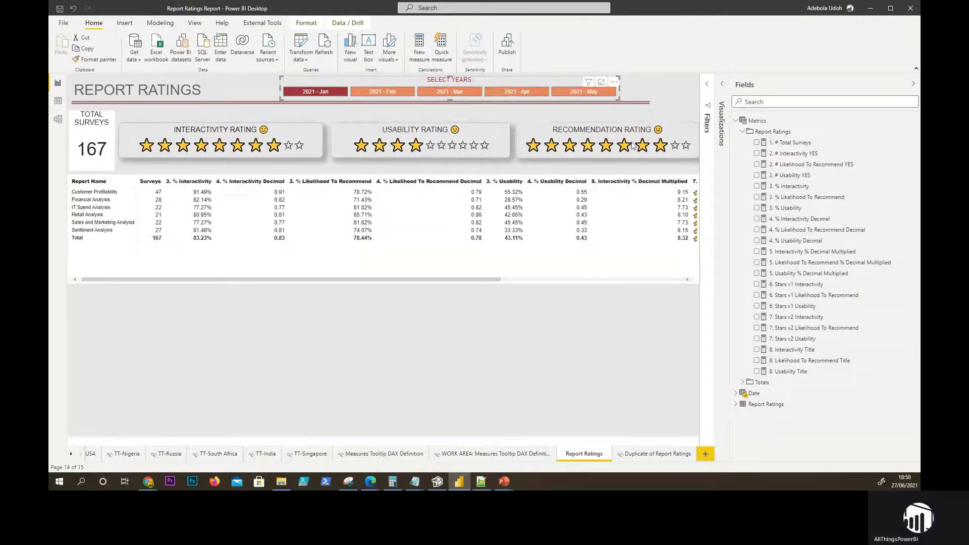
left_click(385, 93)
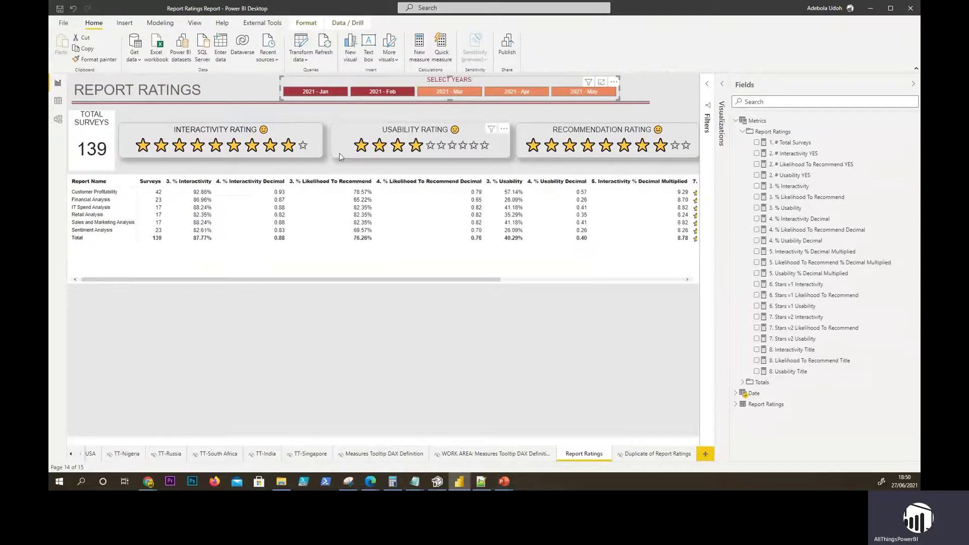
left_click(458, 95)
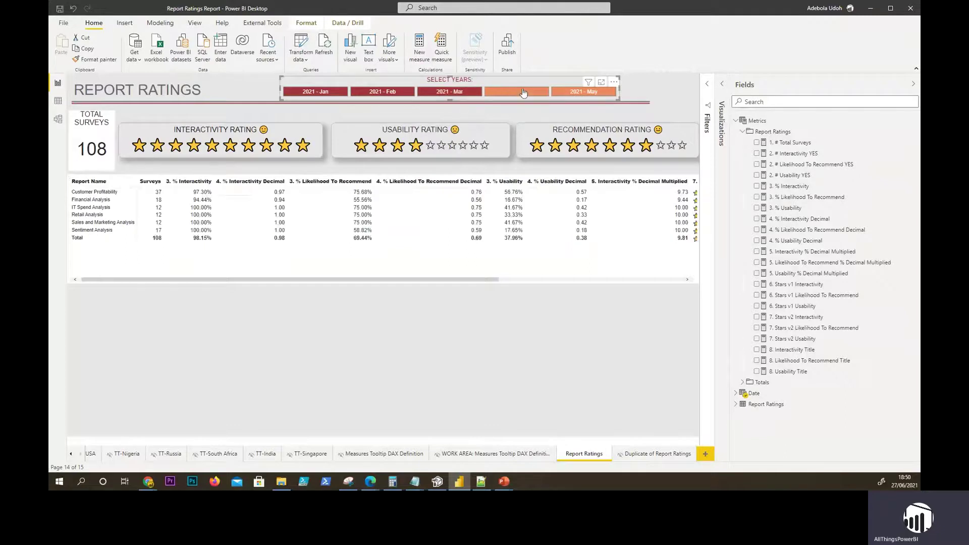
left_click(520, 92)
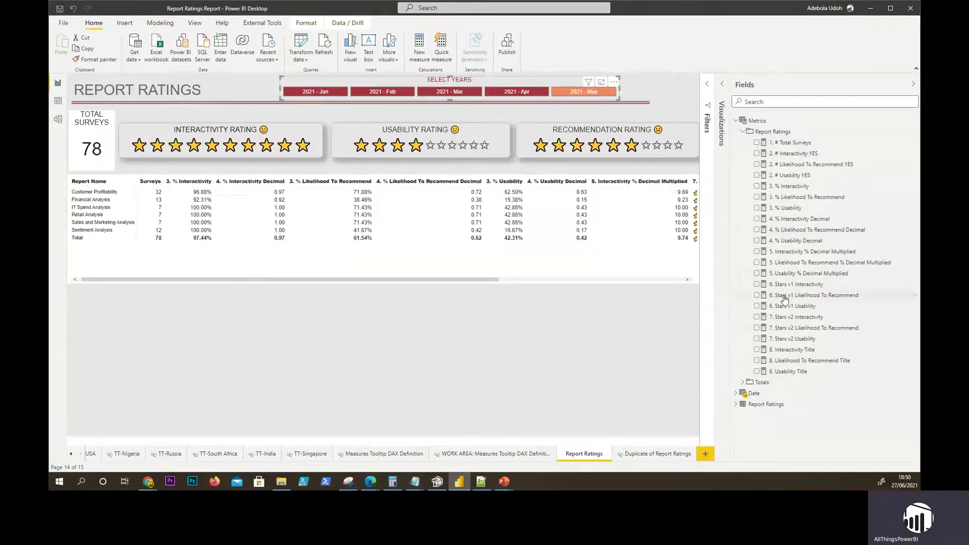
Display the 6. Stars v1 Likelihood To Recommend formula and highlight its REPT(UNICHAR(11088), ...) call.
left_click(785, 299)
double_click(233, 81)
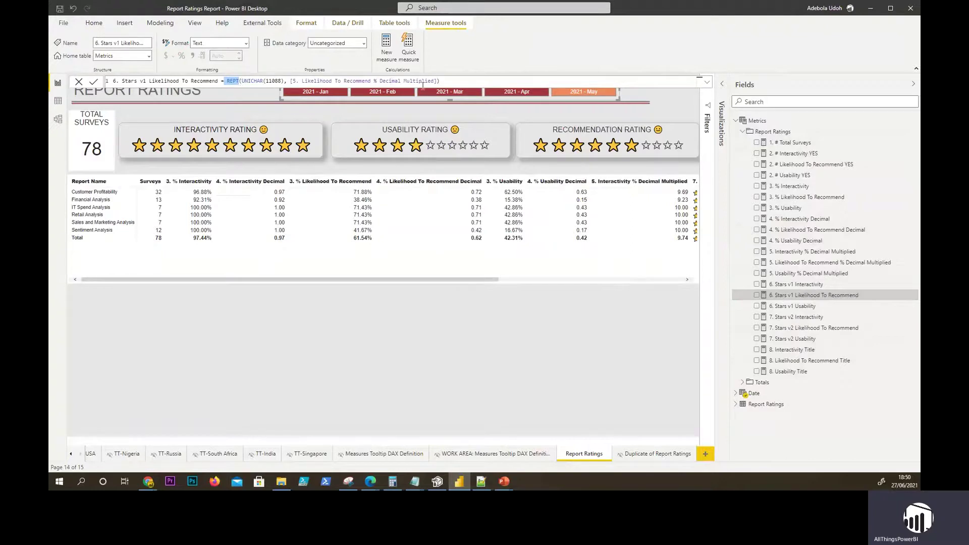
left_click(451, 81)
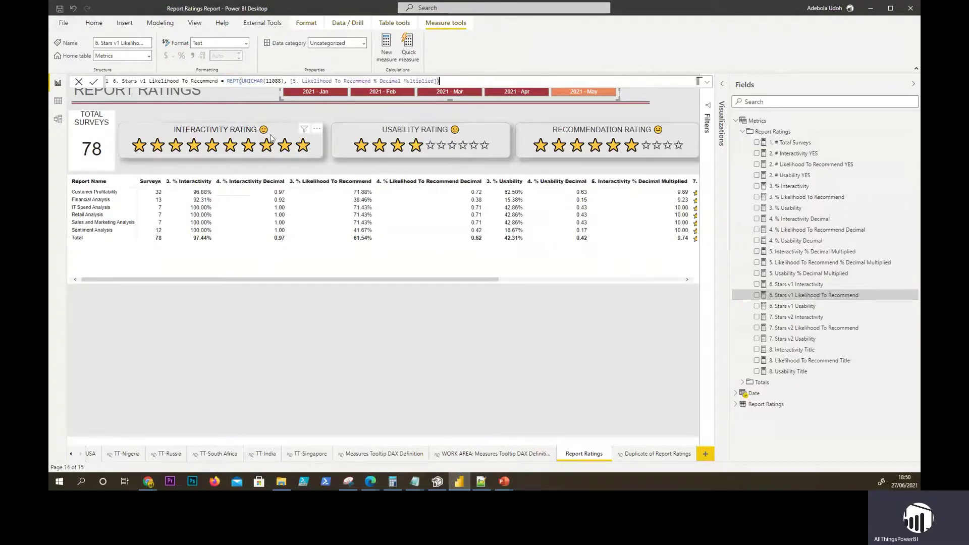